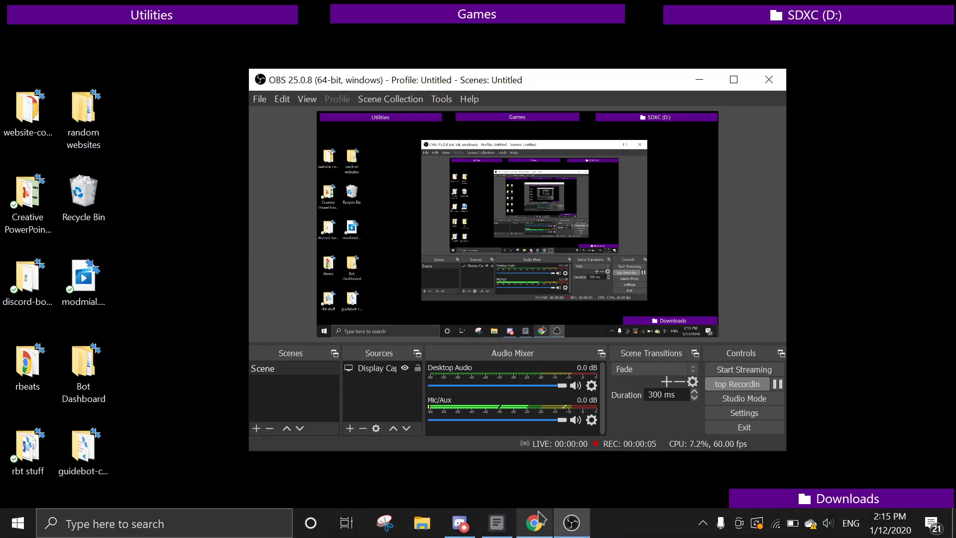
- Browse Chrome's Node.js download page, then the Visual Studio Code page, then show the desktop
mouse_move(540, 521)
click(524, 420)
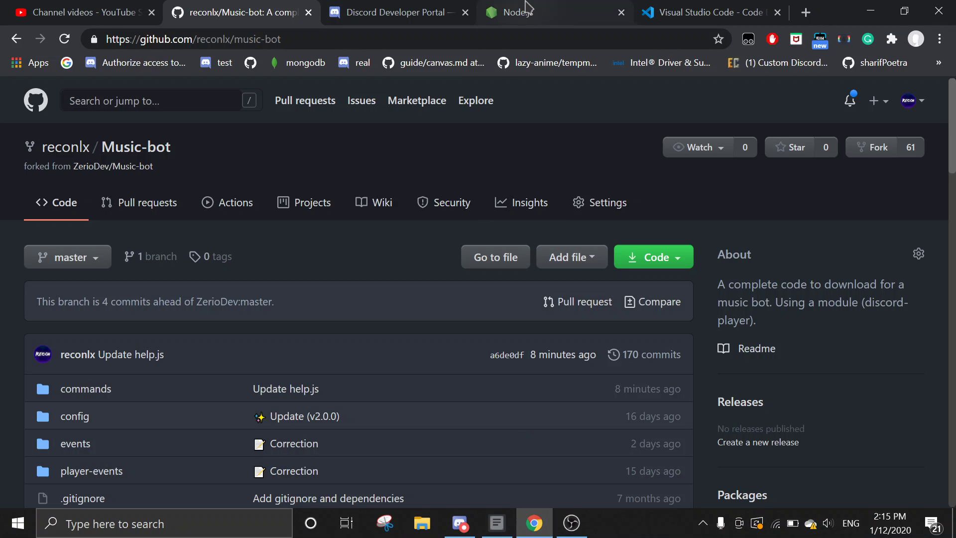
click(558, 17)
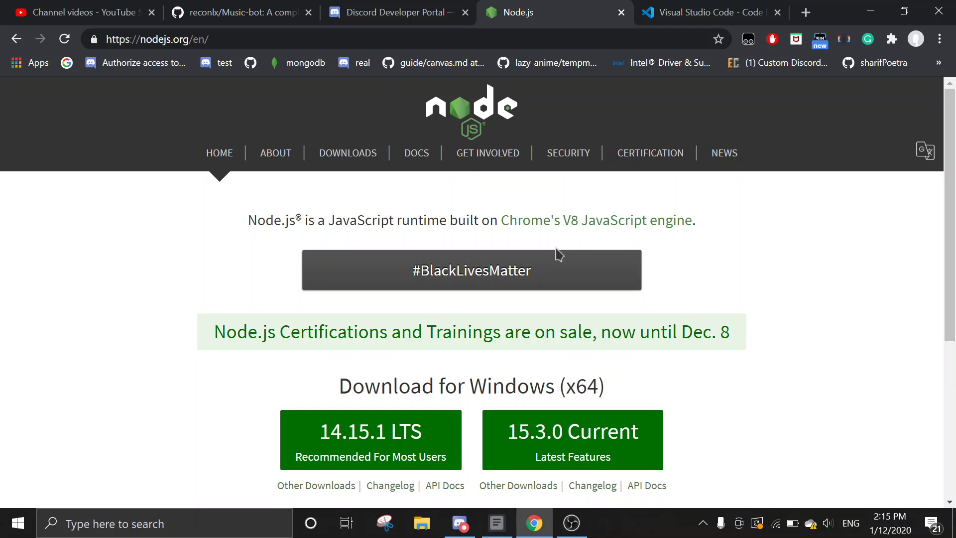
scroll(558, 253, down, 2)
scroll(558, 251, down, 3)
scroll(557, 252, up, 4)
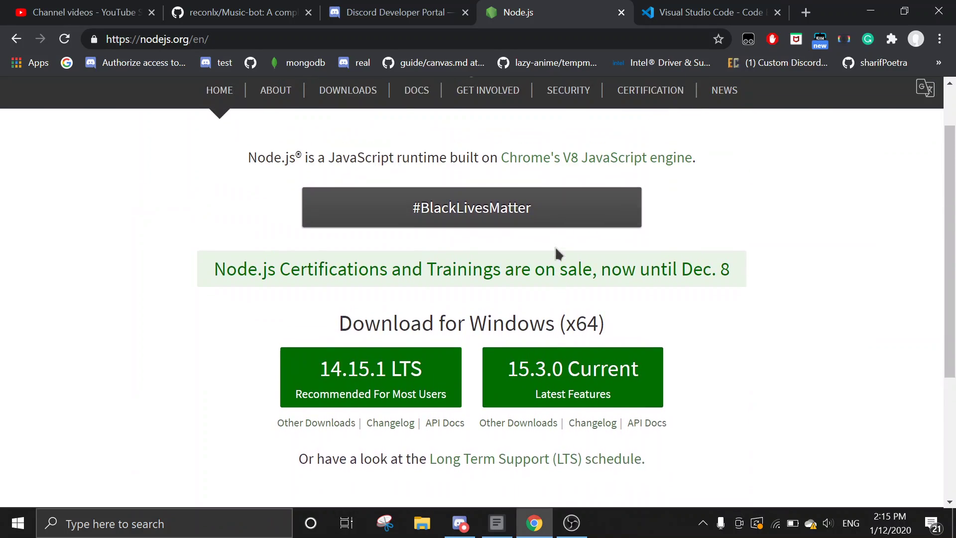
click(682, 12)
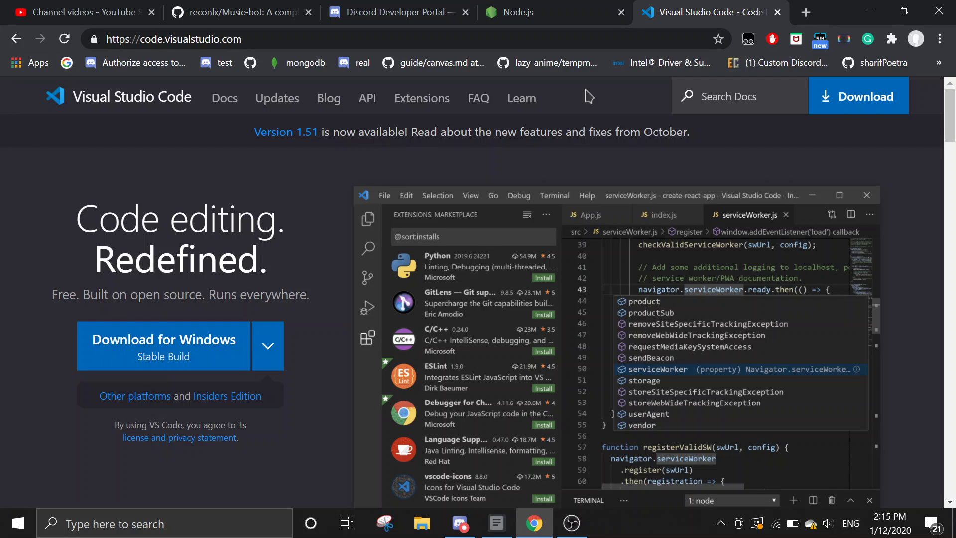
key(super+d)
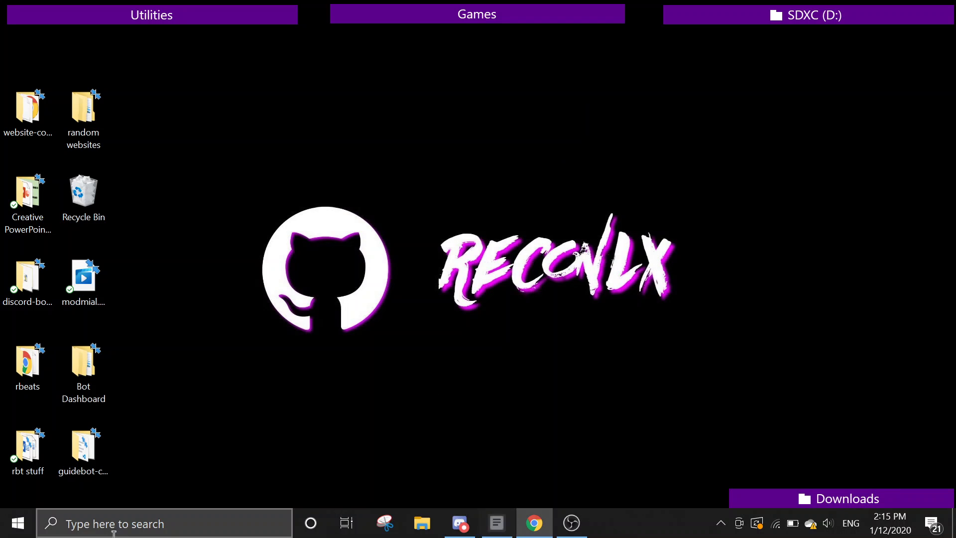
- Launch Command Prompt by searching for 'cmd'
click(135, 532)
text(cmd)
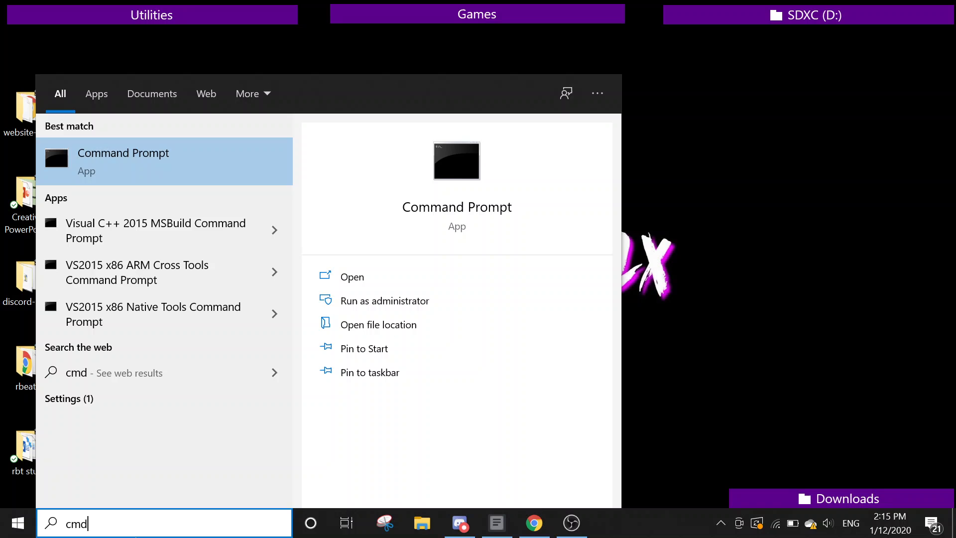
key(Return)
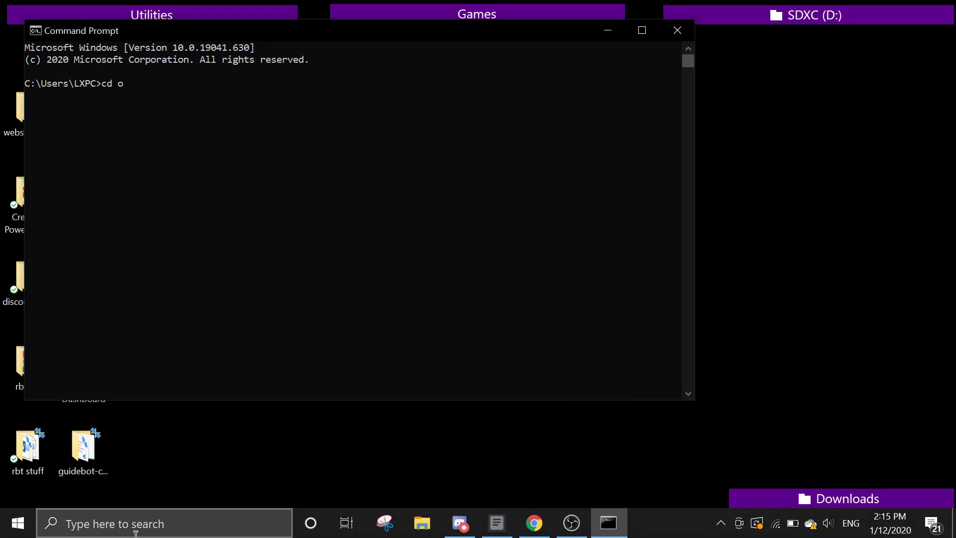
- Change the console into the OneDrive\Desktop folder with 'cd onedrive' and 'cd desktop'
text(cd onedrive)
key(Return)
text(c)
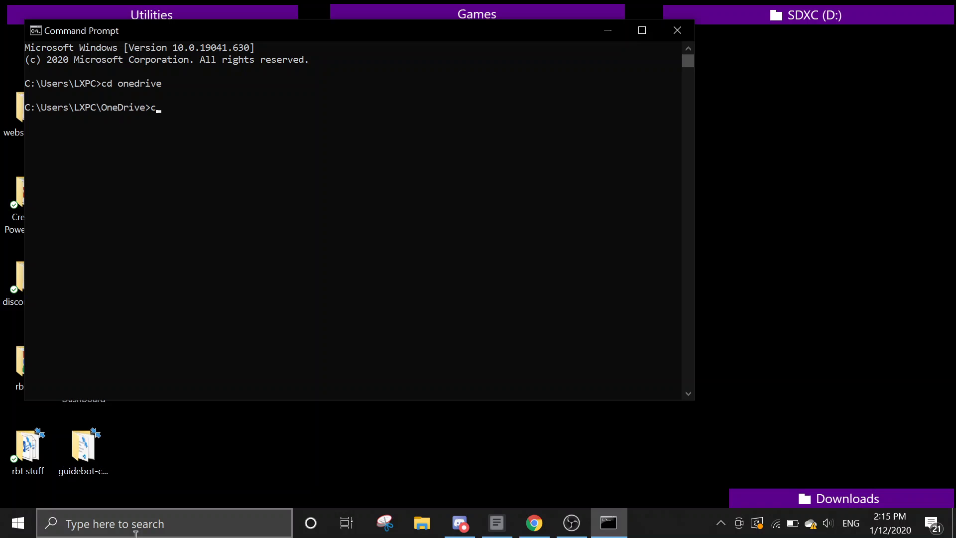
text(d desktop)
key(Return)
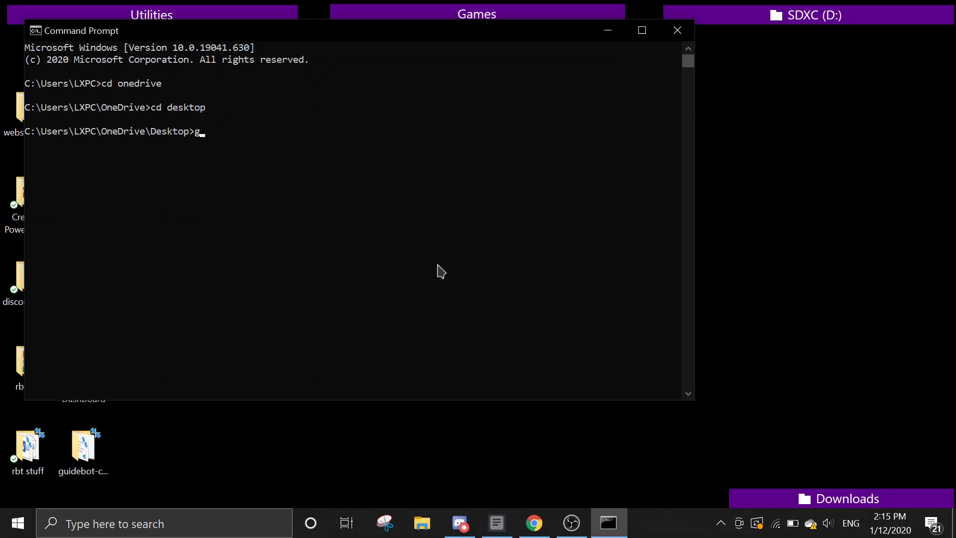
key(alt+Tab)
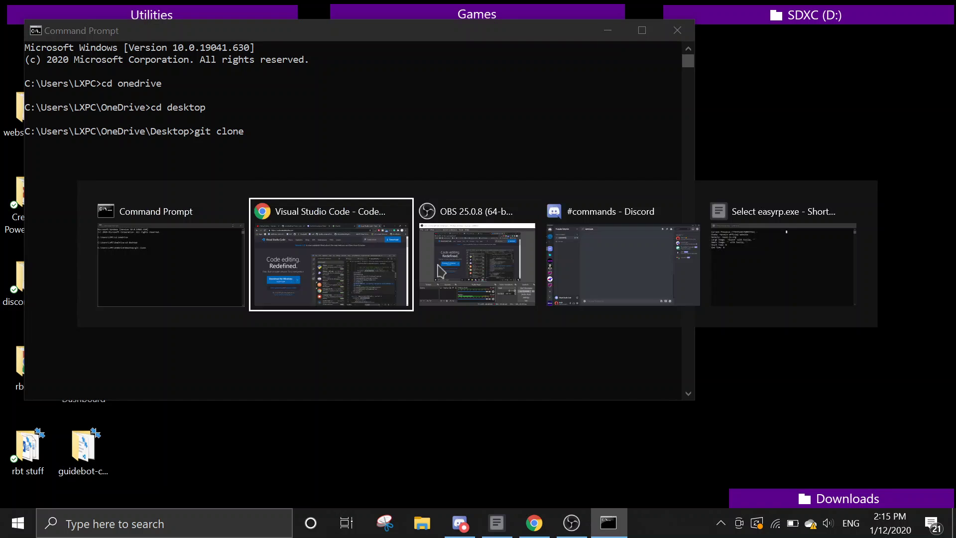
- Copy the Music-bot repository URL from Chrome's address bar
click(226, 12)
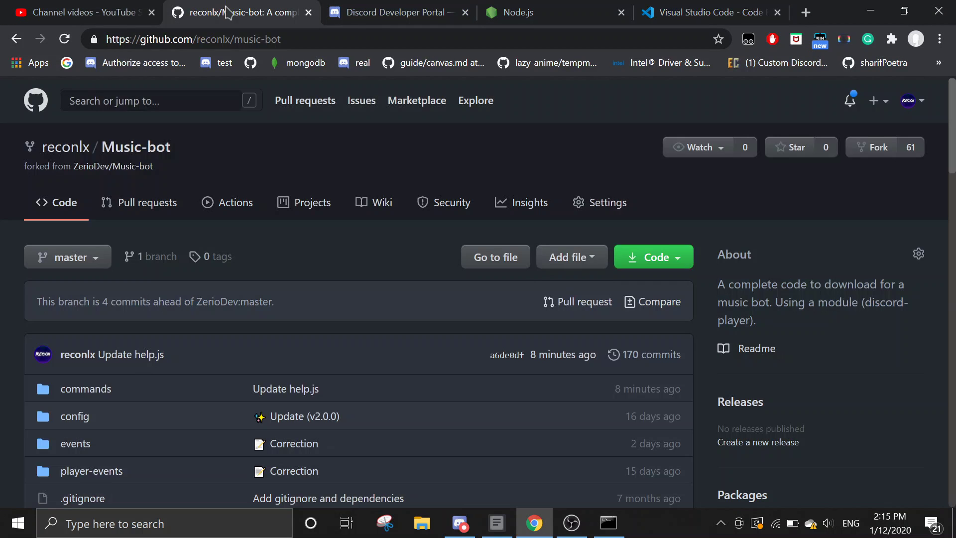
click(296, 37)
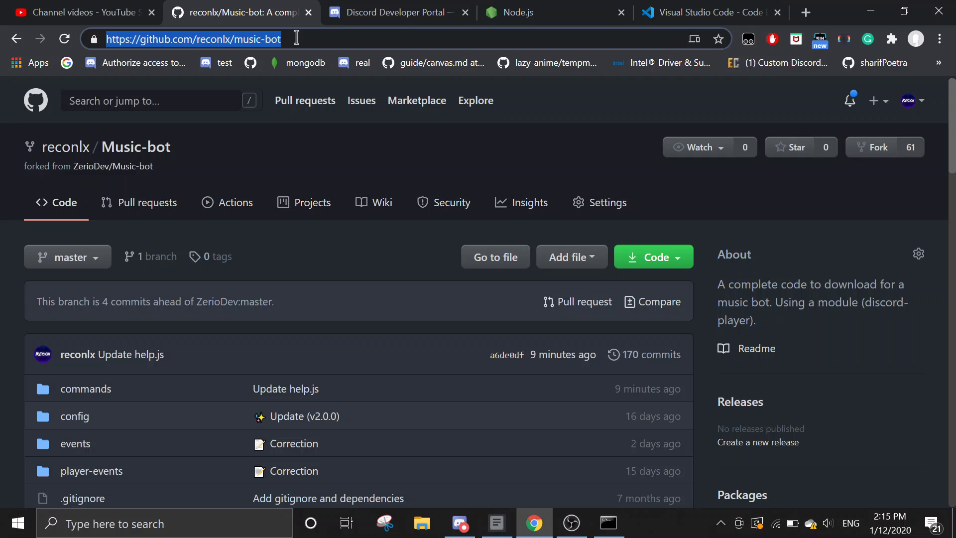
key(ctrl+c)
key(alt+Tab)
- Paste the URL after git clone, run it, and enter the music-bot folder
key(ctrl+v)
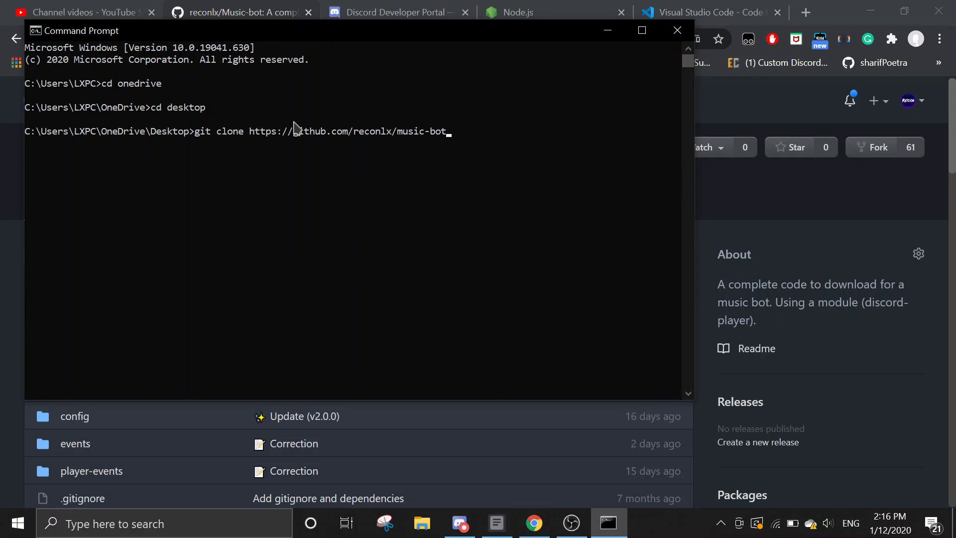
key(Return)
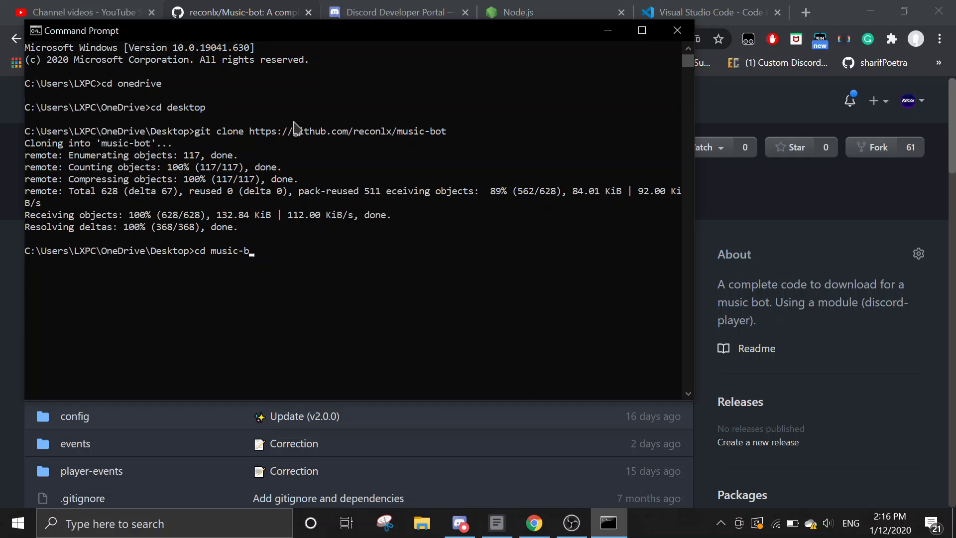
key(Return)
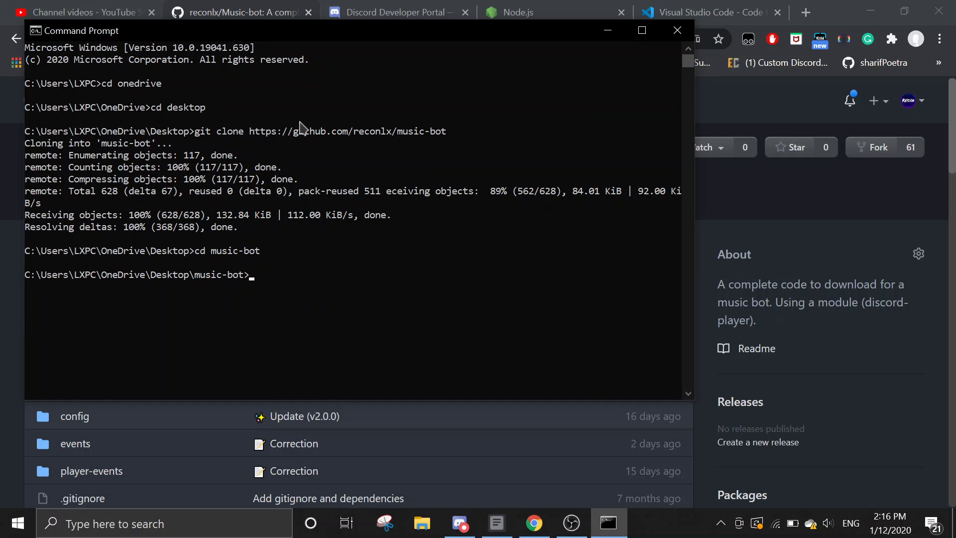
key(super+d)
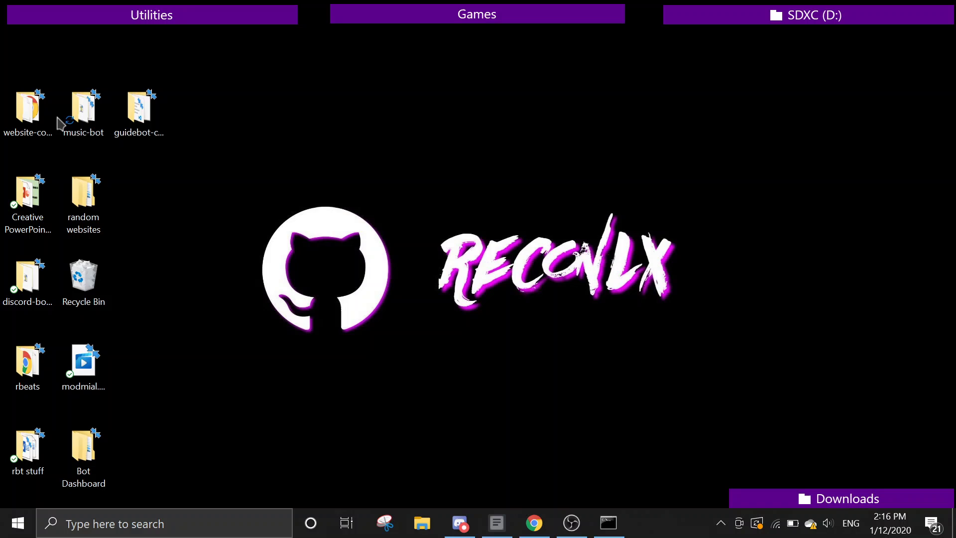
- Check the new music-bot folder, view the repository's Code clone options, then open the Discord portal tab
click(83, 119)
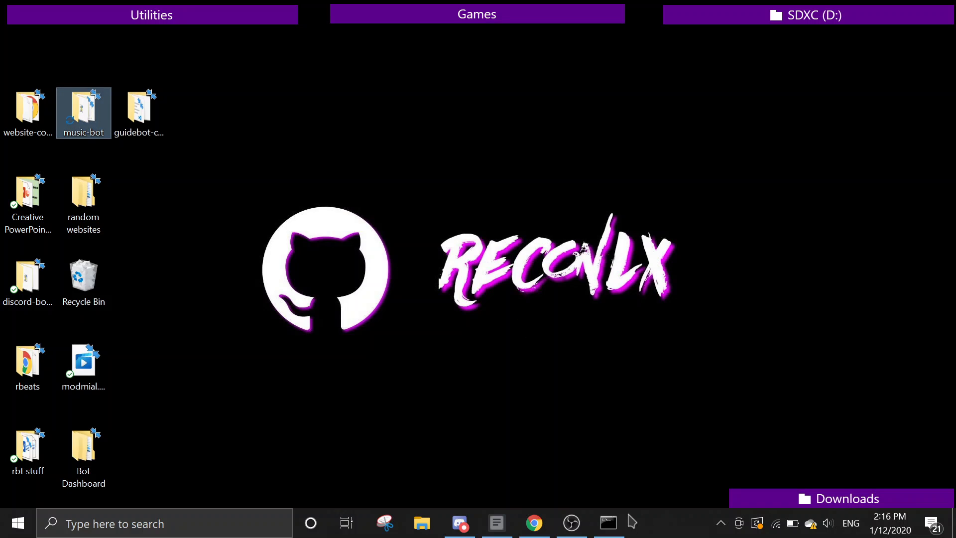
click(615, 526)
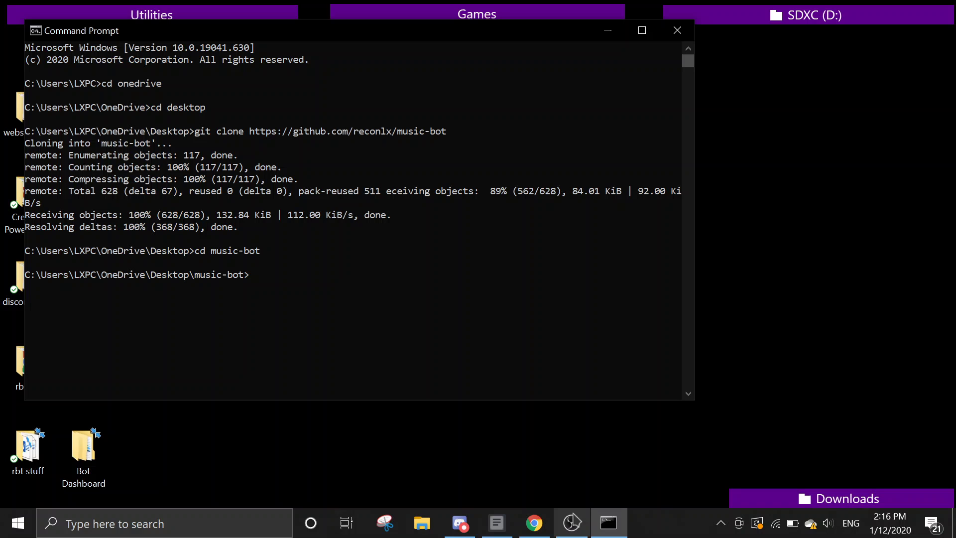
mouse_move(550, 520)
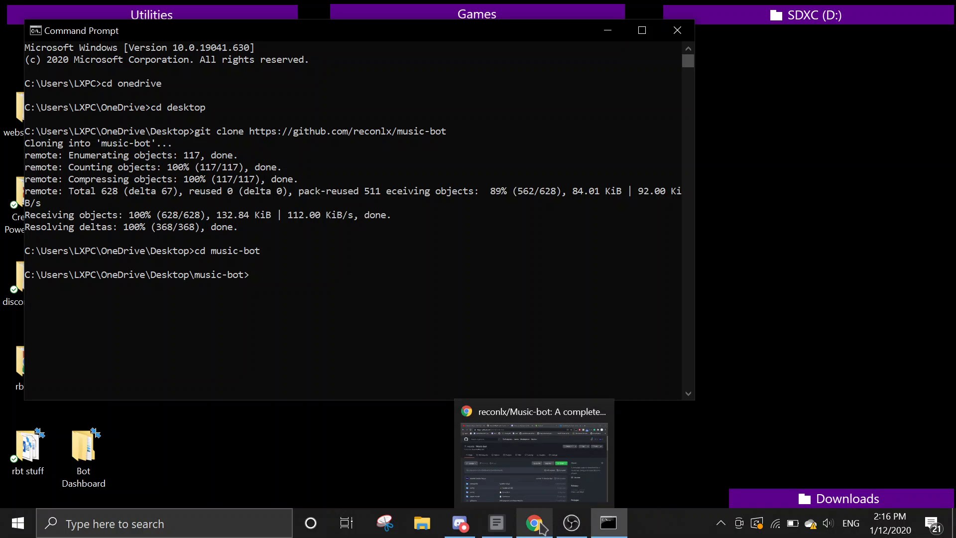
click(542, 524)
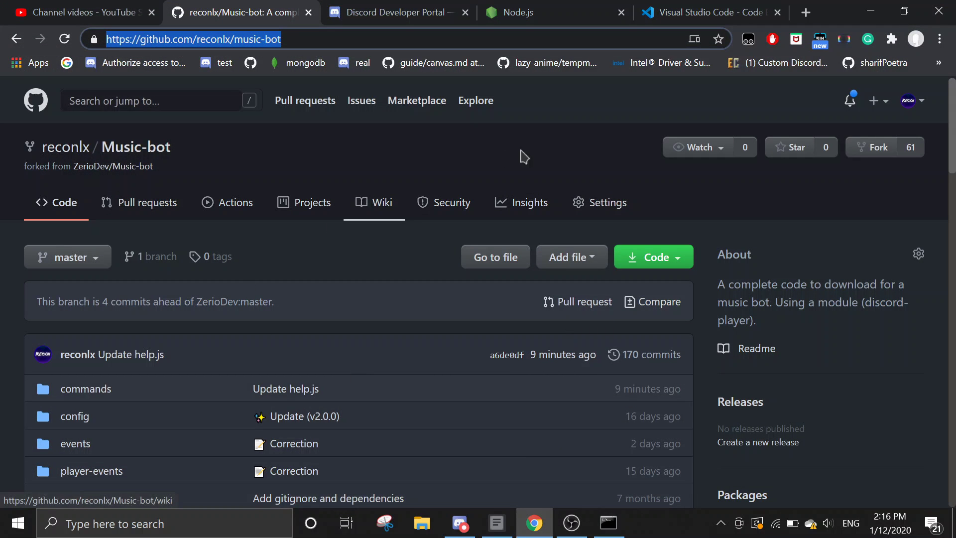
click(677, 256)
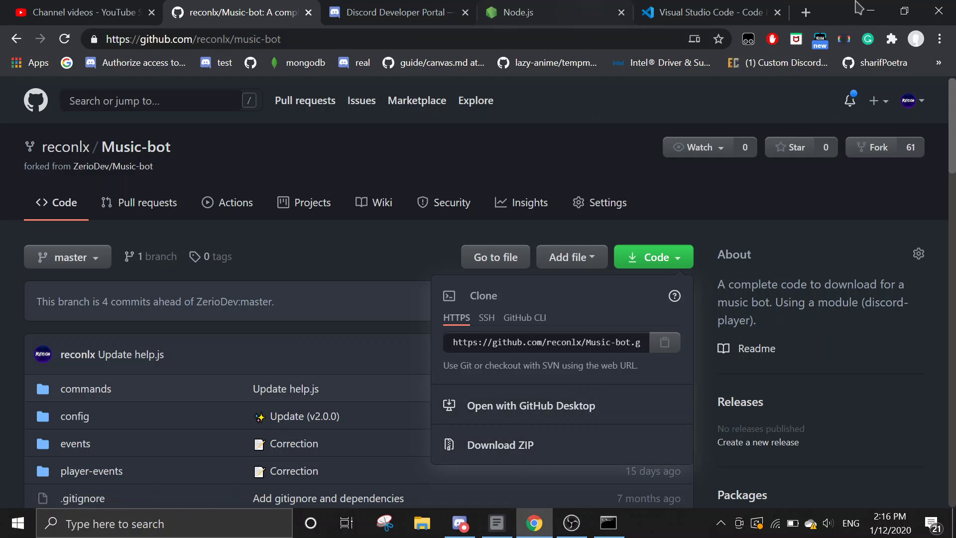
click(415, 7)
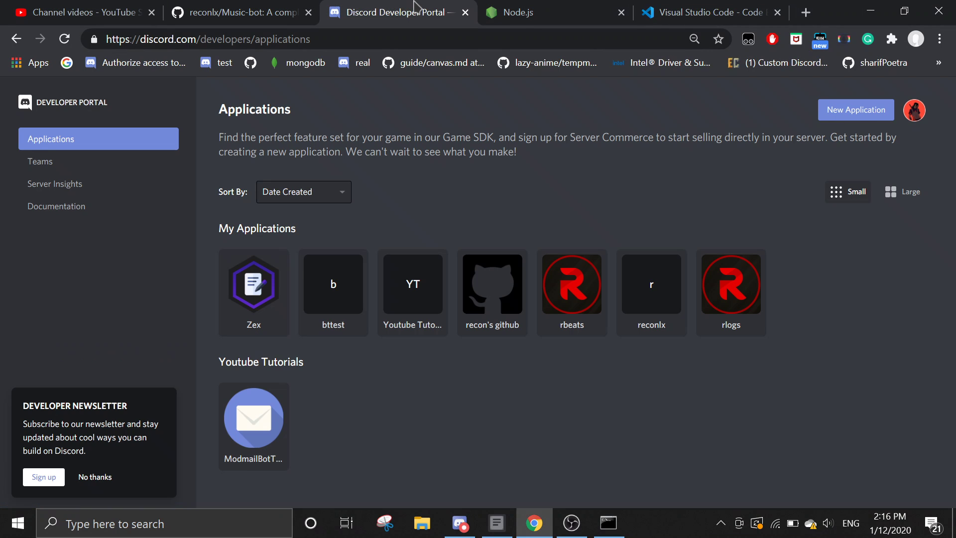
- Create a new application named 'music bot tutorial' under the Youtube Tutorials team
click(845, 113)
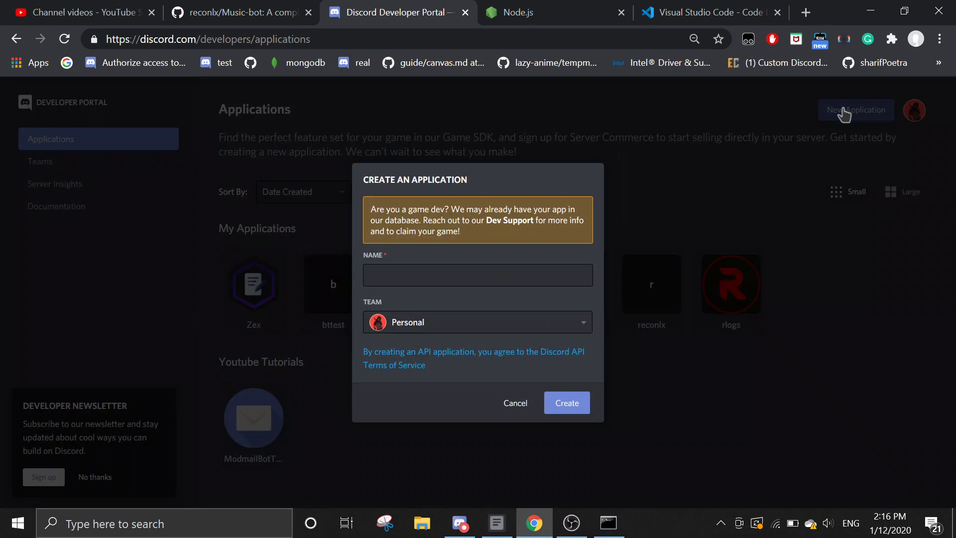
click(460, 269)
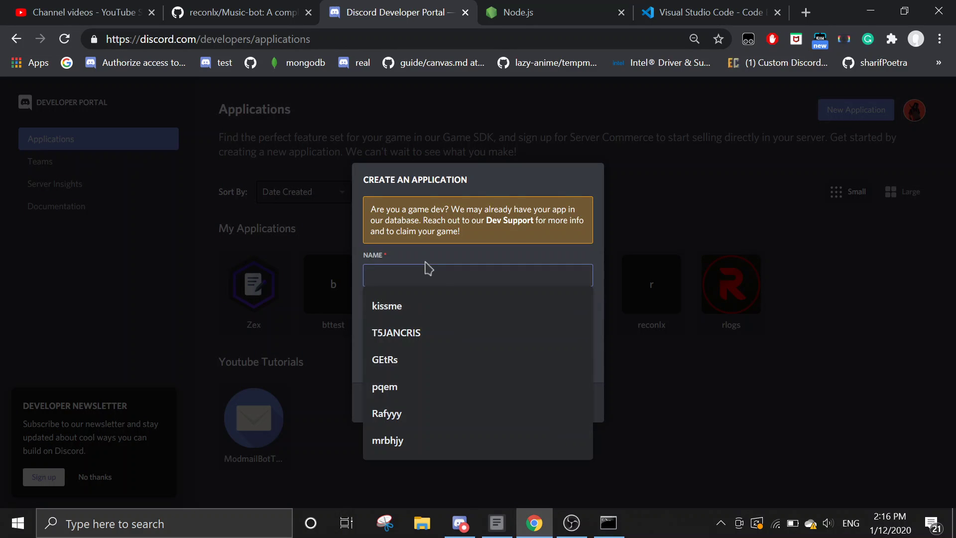
text(Music Bo)
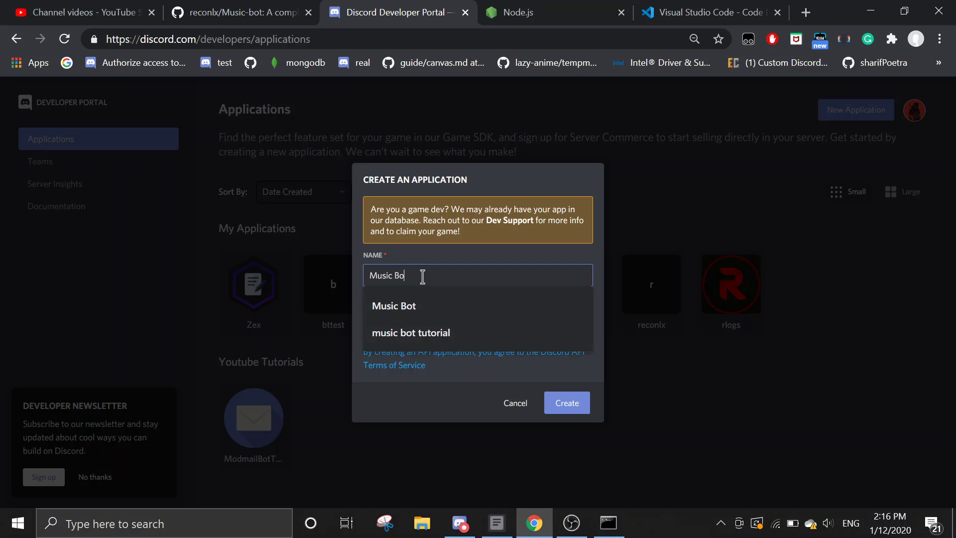
text(t T)
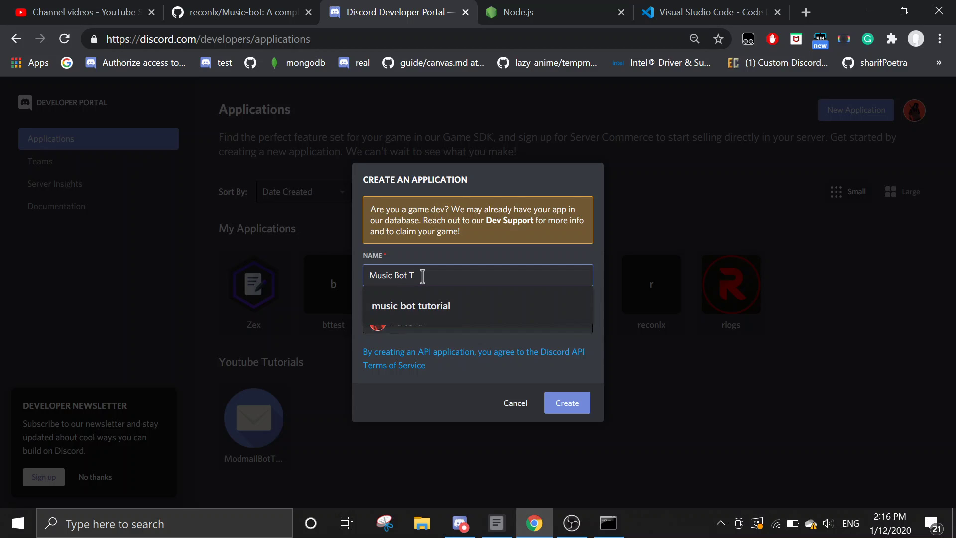
click(432, 311)
click(433, 323)
click(441, 372)
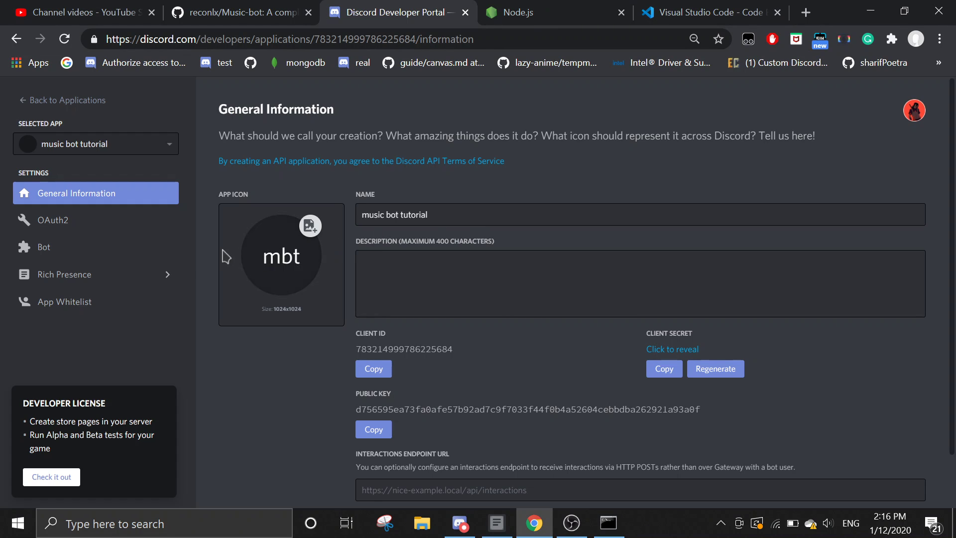
- Add a bot user to the application and copy its token
click(128, 251)
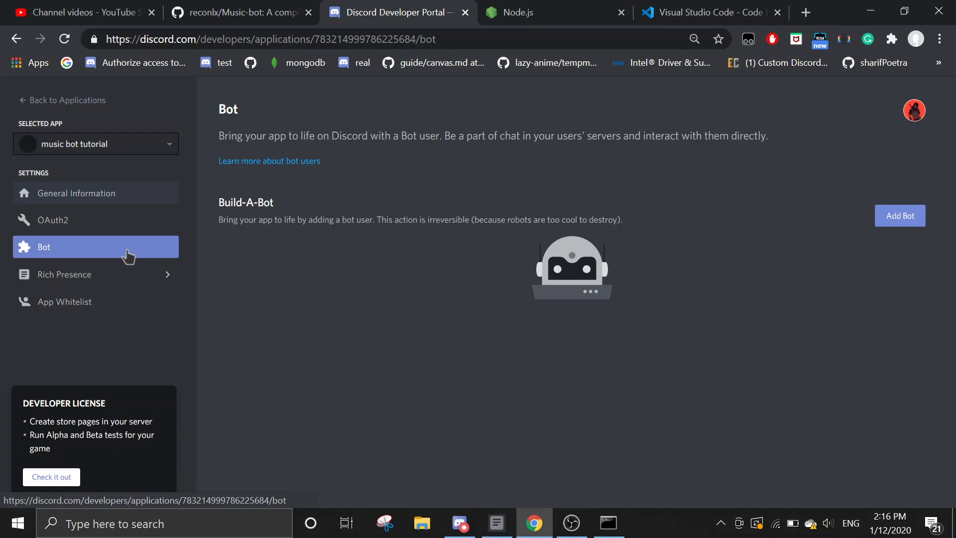
click(882, 222)
click(562, 330)
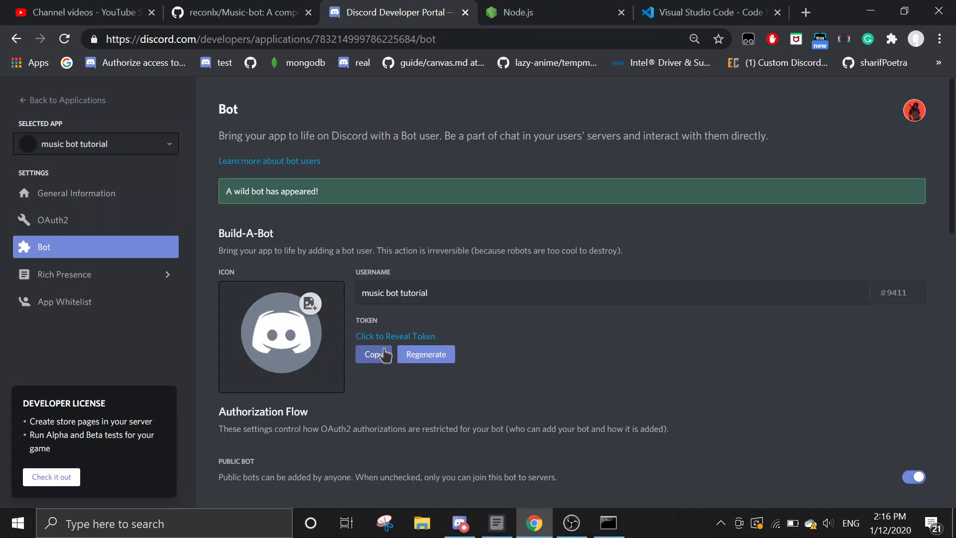
click(385, 355)
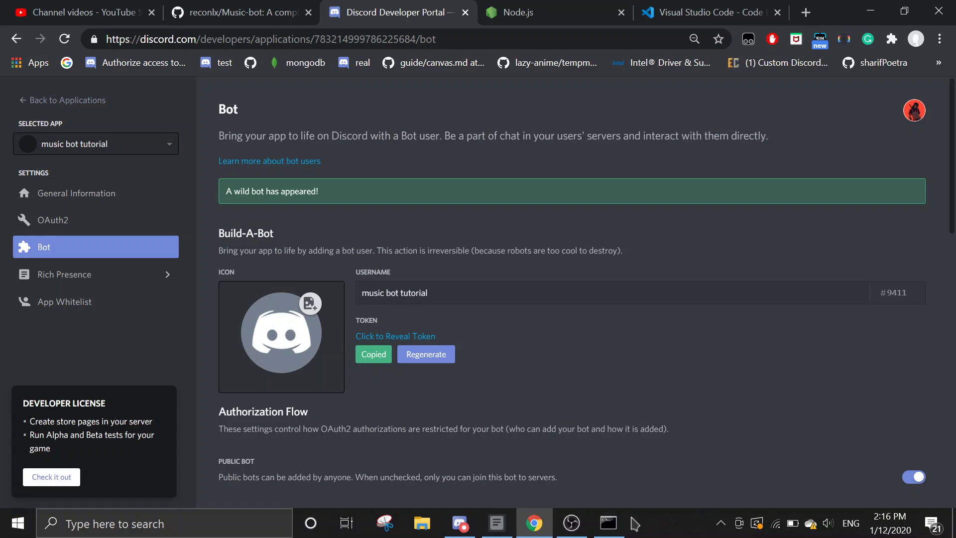
- Run 'code .' in Command Prompt to open music-bot in VS Code, then close the console
click(608, 523)
click(306, 311)
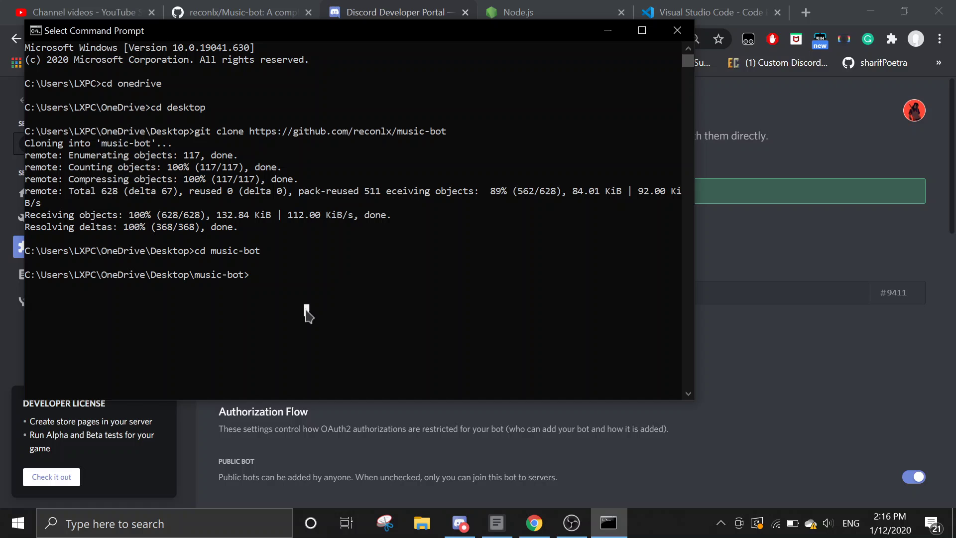
text(cod)
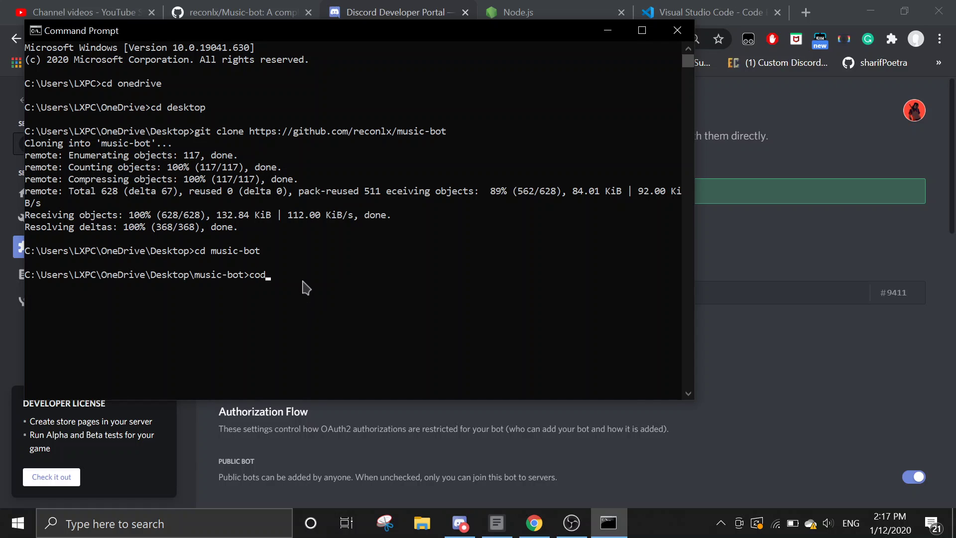
key(Return)
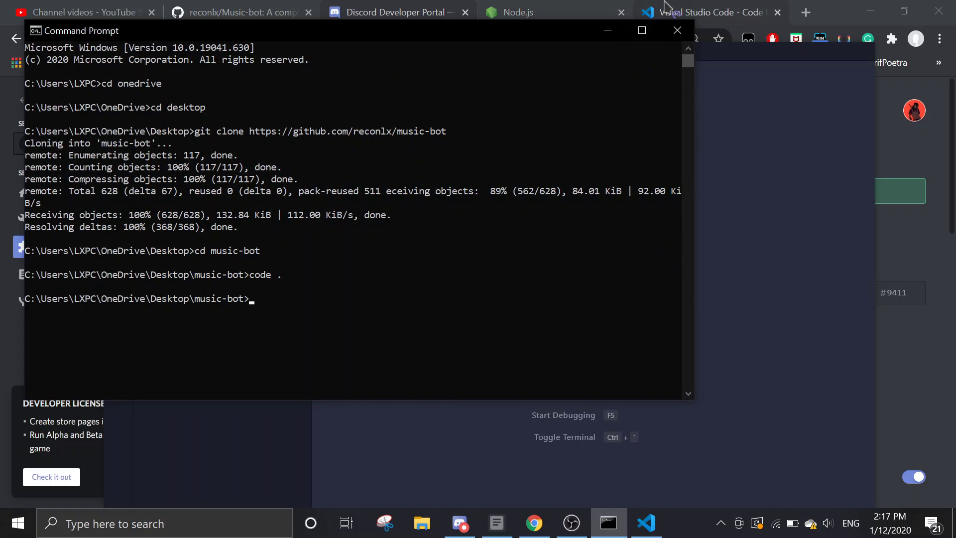
click(672, 32)
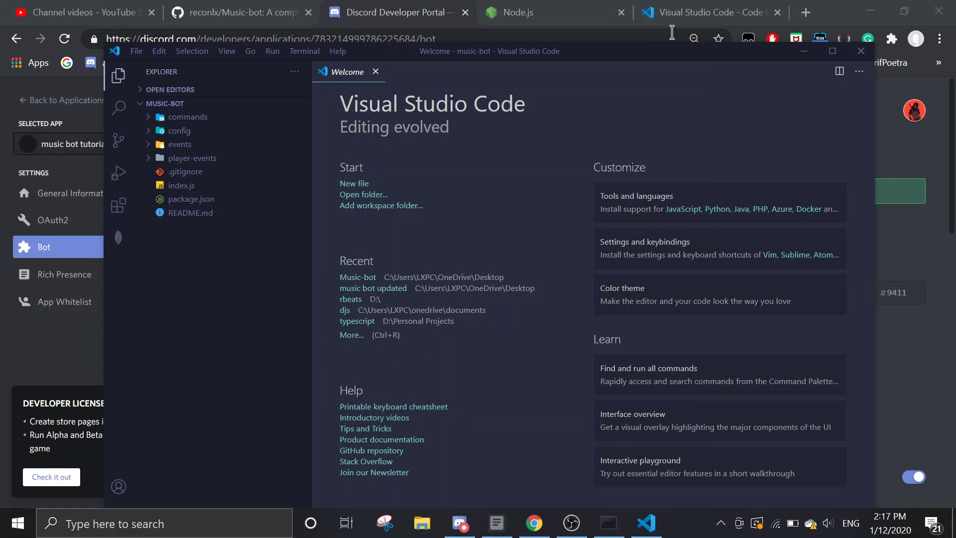
click(137, 52)
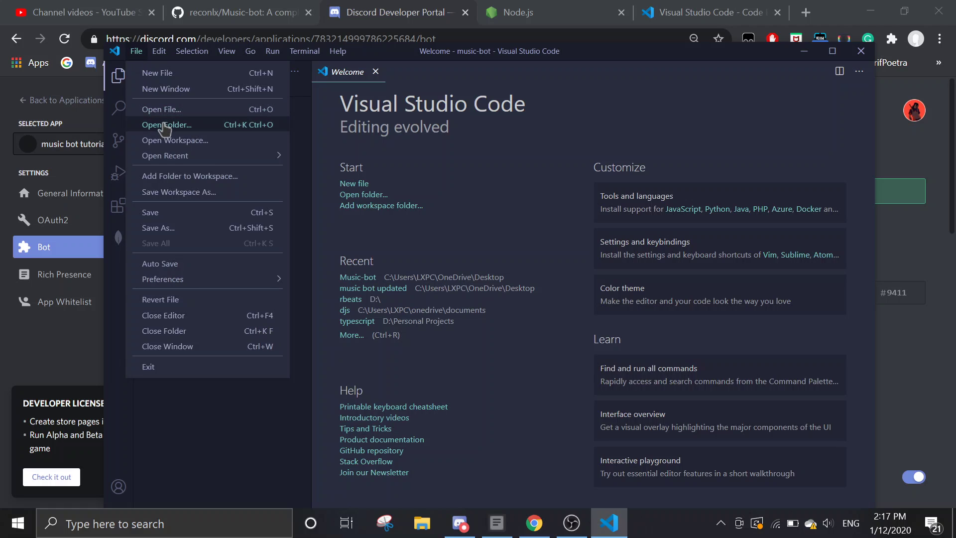
click(550, 127)
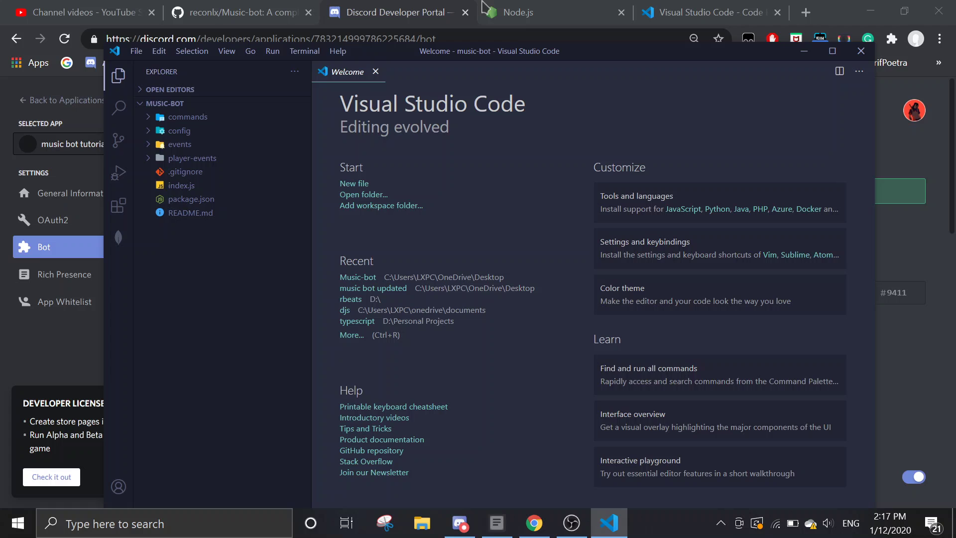
- Maximize VS Code, open config/bot.json, and set the game value to 'bot to play music'
double_click(576, 59)
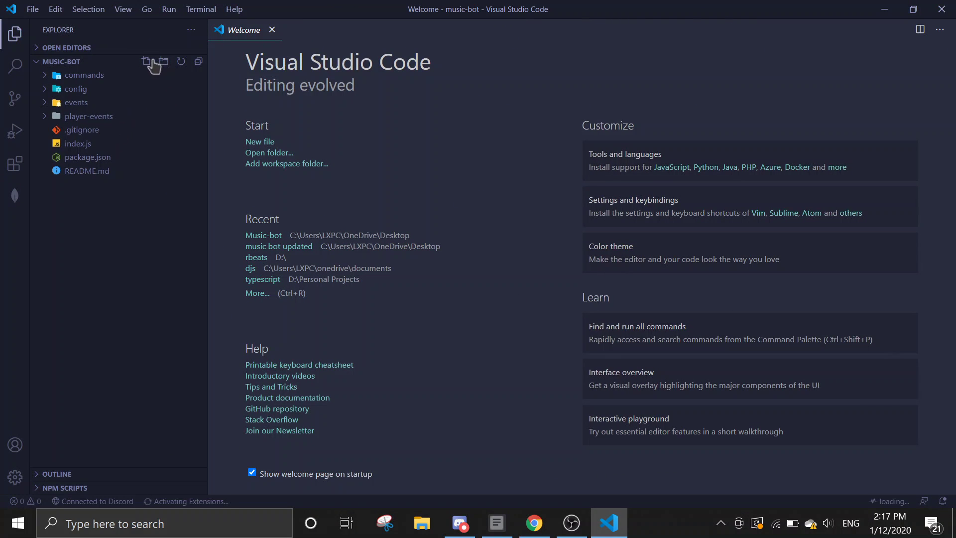
click(103, 91)
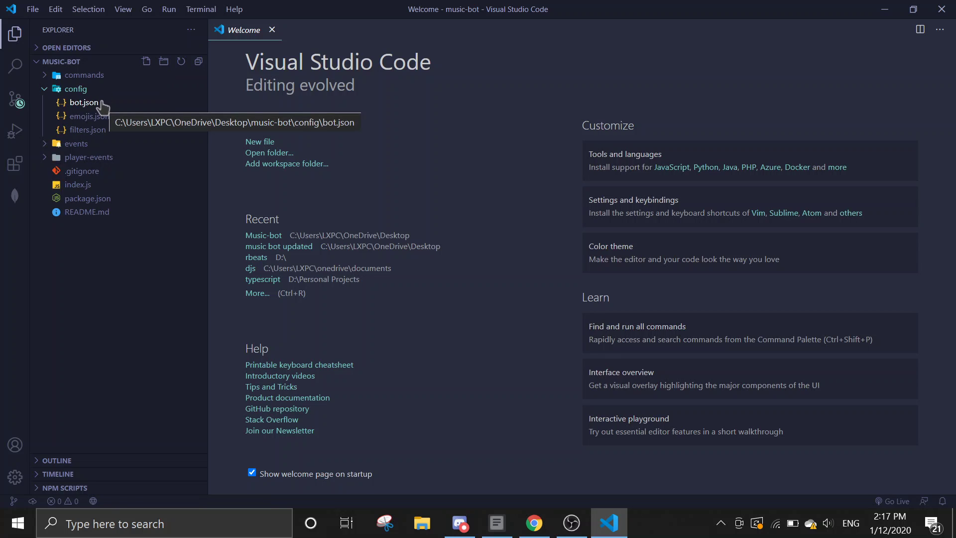
click(101, 103)
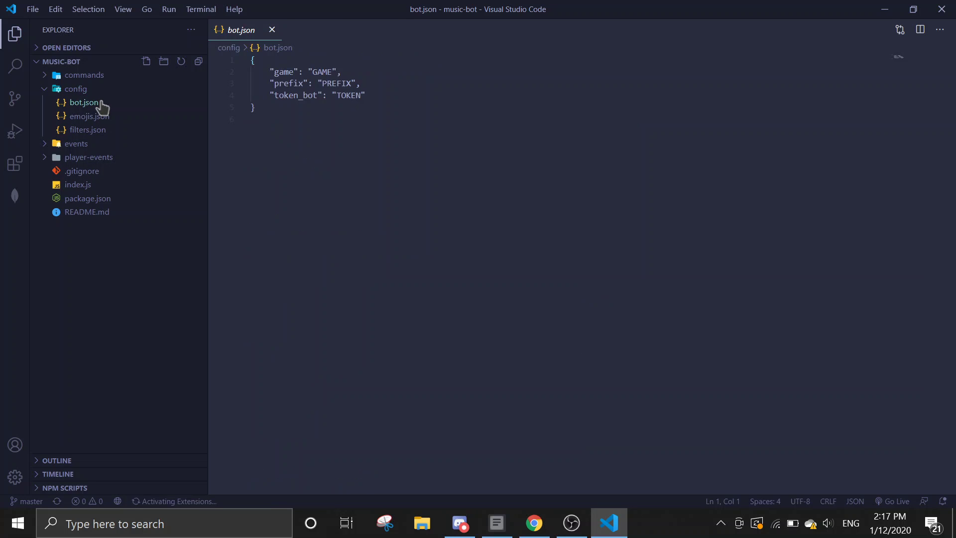
click(335, 72)
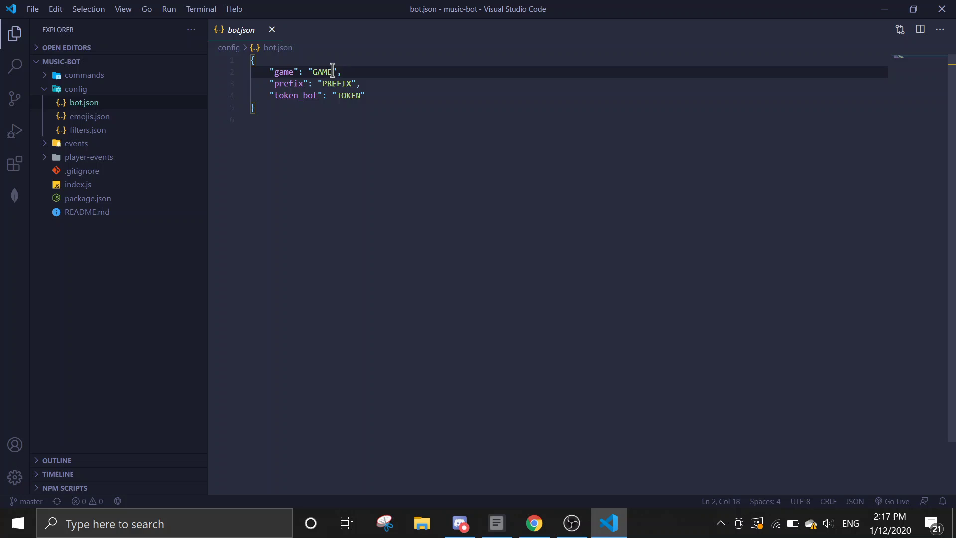
key(BackSpace)
key(BackSpace)
key(BackSpace)
key(BackSpace)
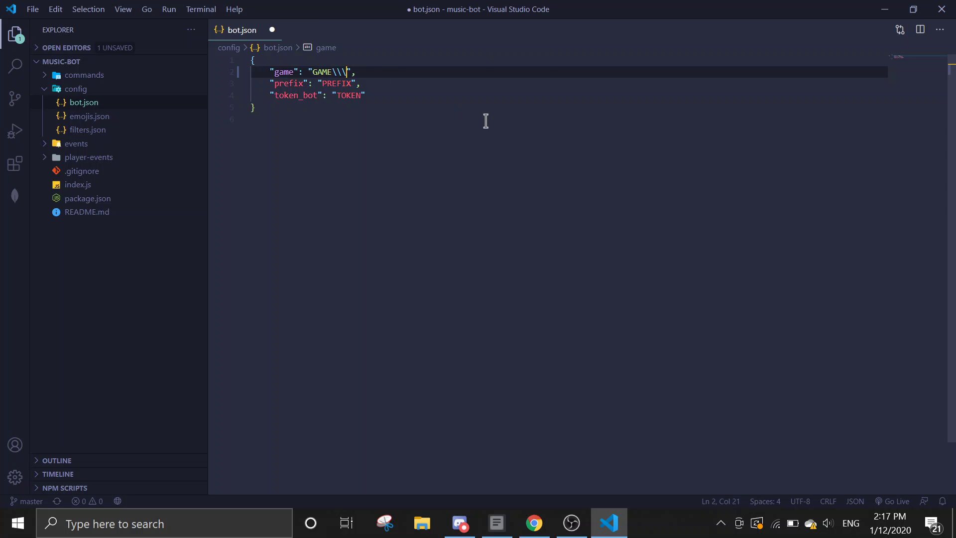
text(b)
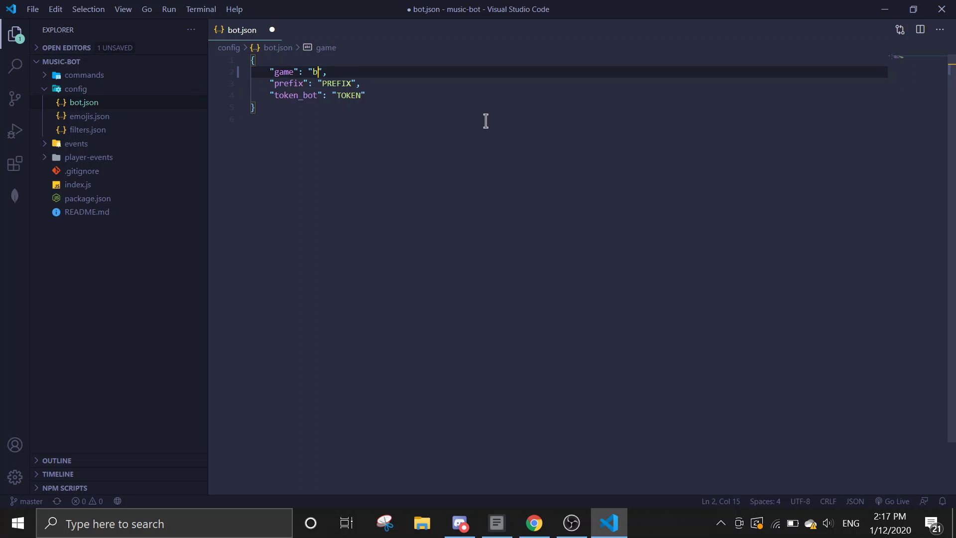
text(ot to)
- Set the prefix to '!' and paste the bot token into token_bot
click(351, 83)
key(BackSpace)
key(BackSpace)
key(BackSpace)
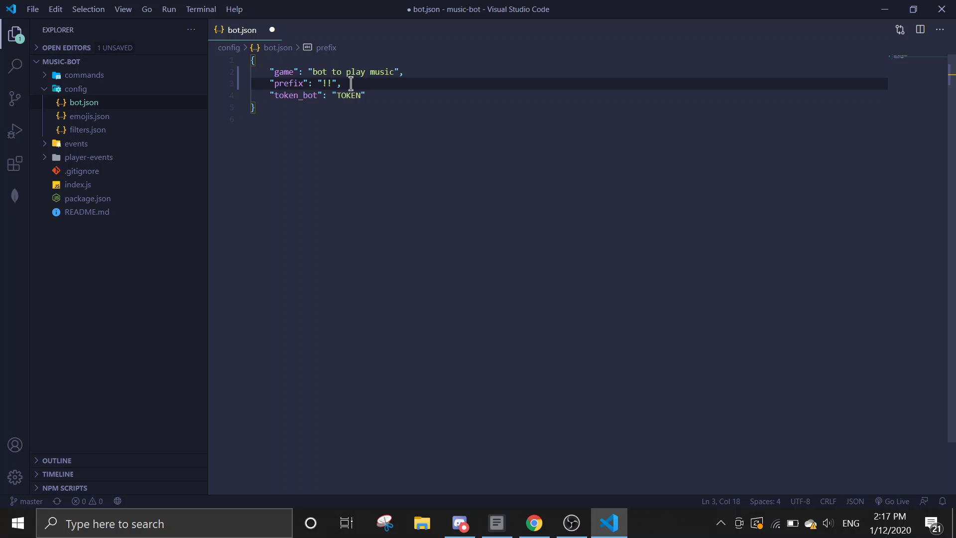
click(360, 95)
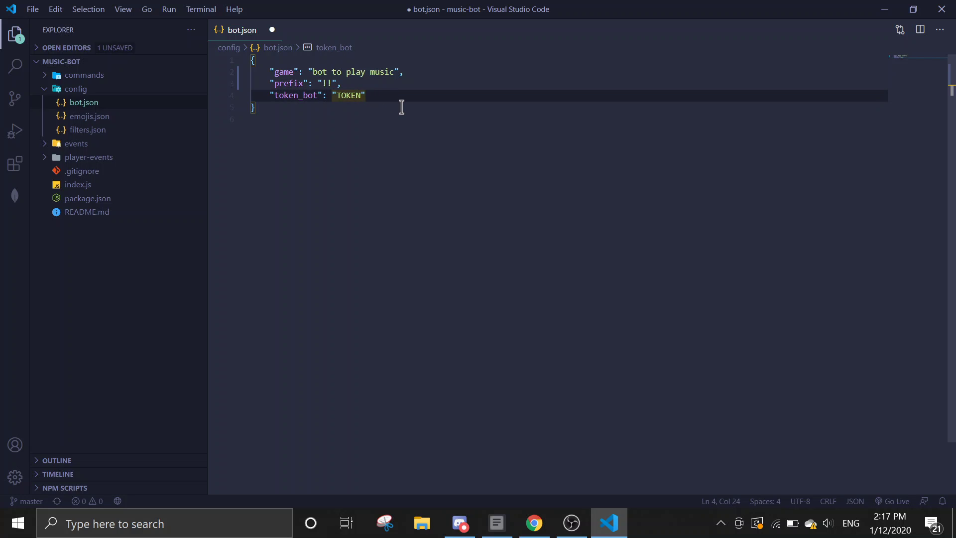
key(BackSpace)
key(BackSpace)
click(332, 71)
key(Down)
key(BackSpace)
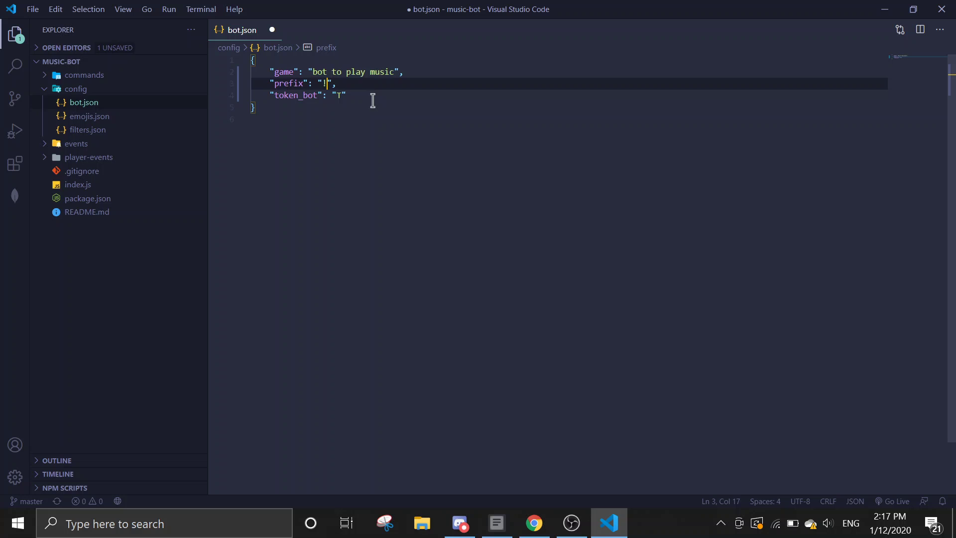
click(341, 97)
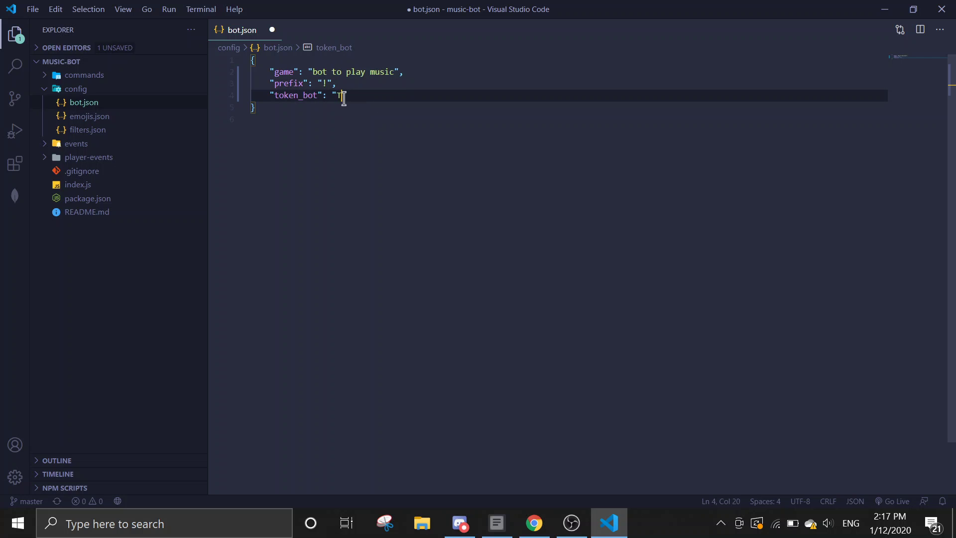
key(BackSpace)
key(ctrl+v)
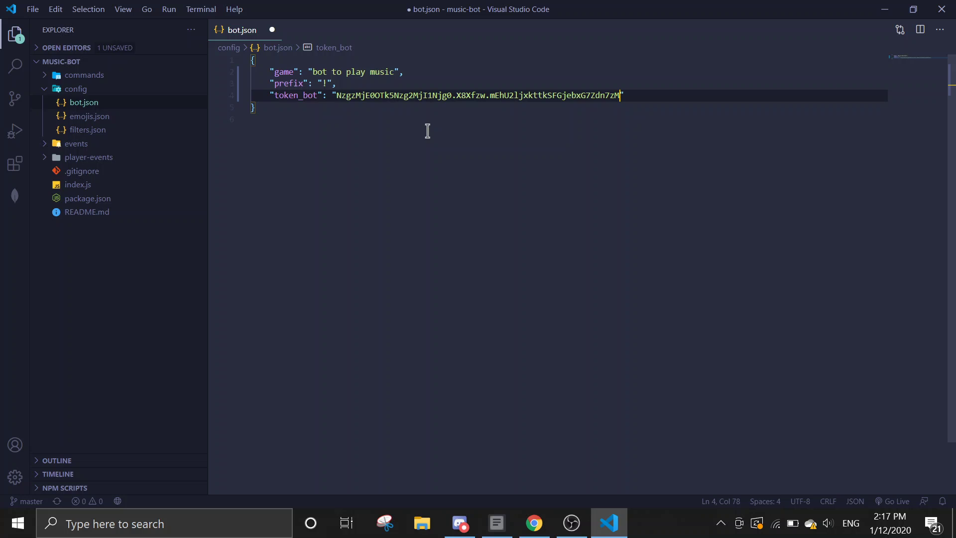
- Save bot.json and run 'npm install' in the integrated terminal
key(ctrl+s)
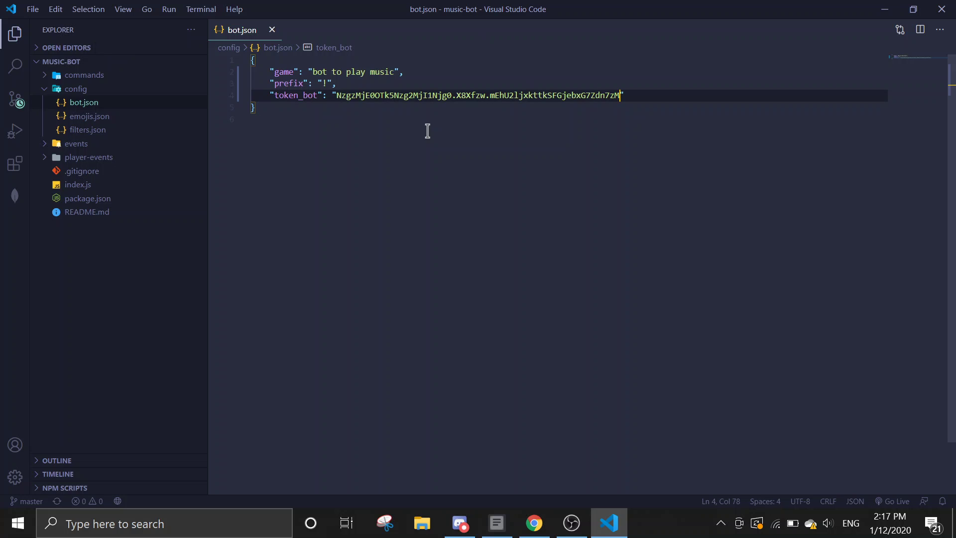
key(ctrl+grave)
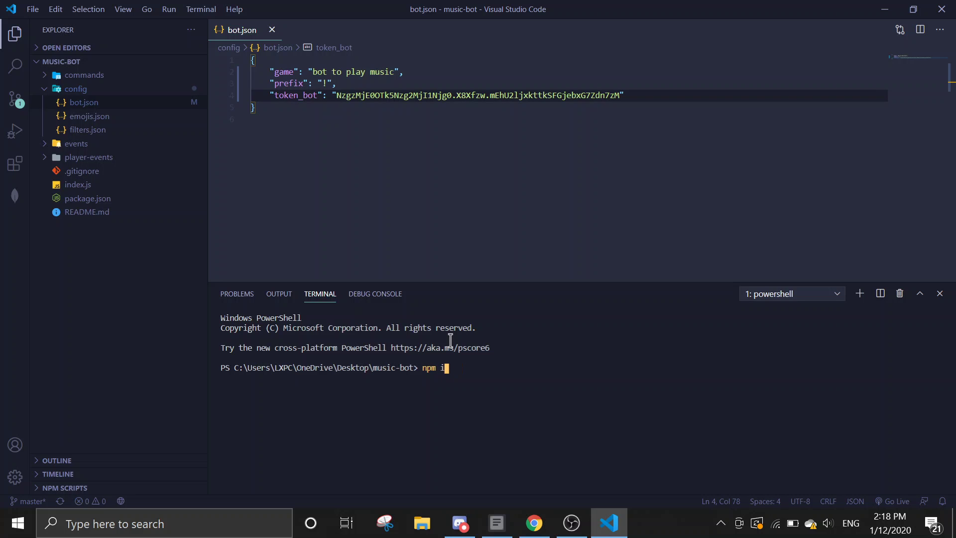
text(npm install)
key(Return)
click(546, 525)
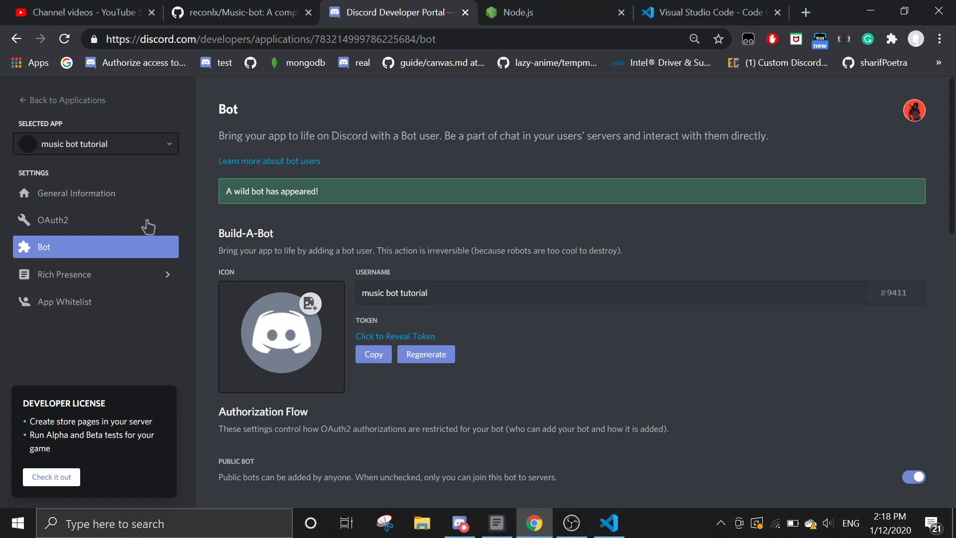
- Generate an OAuth2 invite URL with bot scope and Administrator permission, and load it in another tab
click(117, 221)
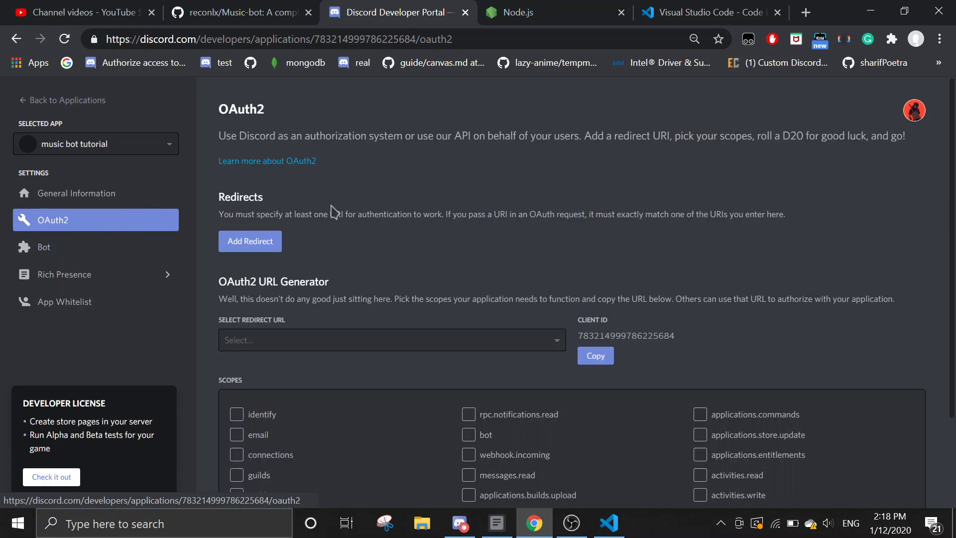
click(466, 434)
scroll(465, 437, down, 9)
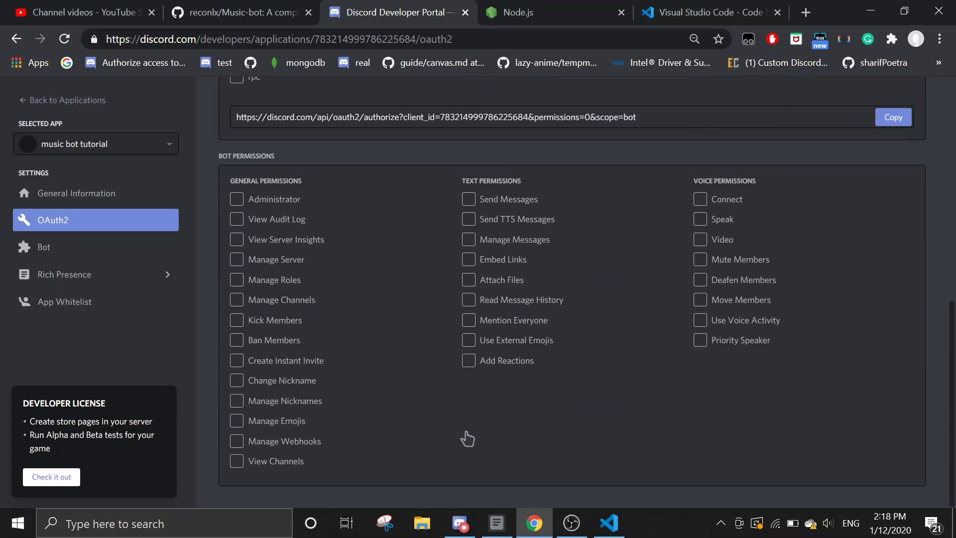
click(236, 201)
scroll(756, 251, up, 4)
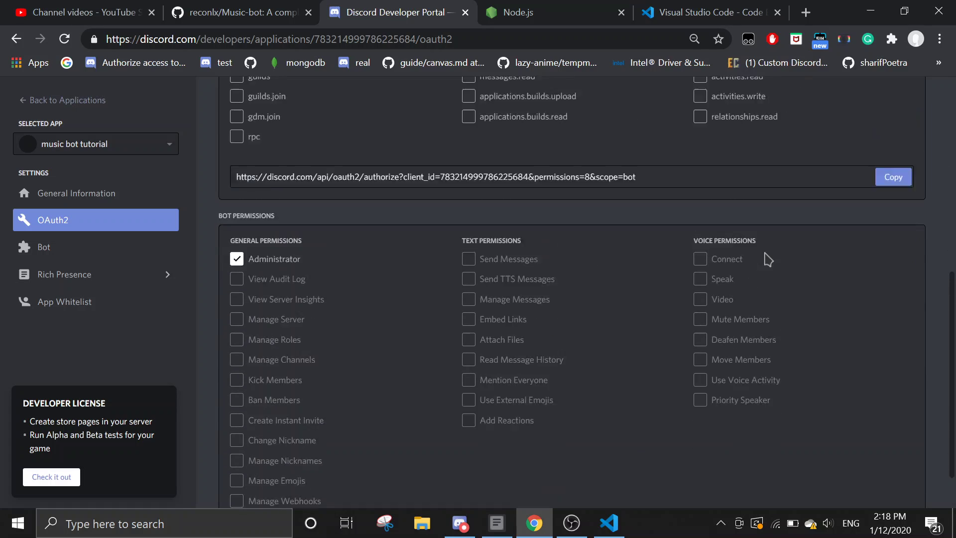
click(893, 298)
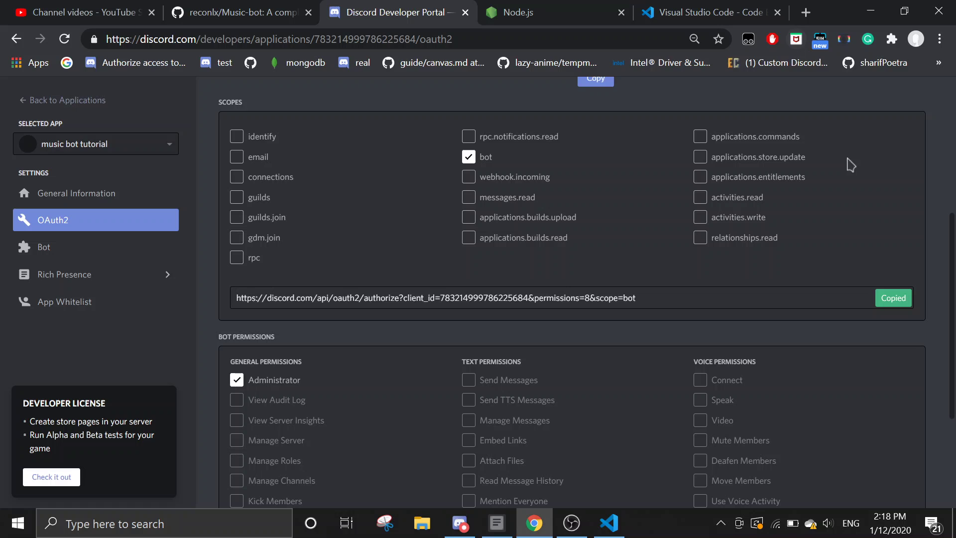
click(542, 12)
click(534, 31)
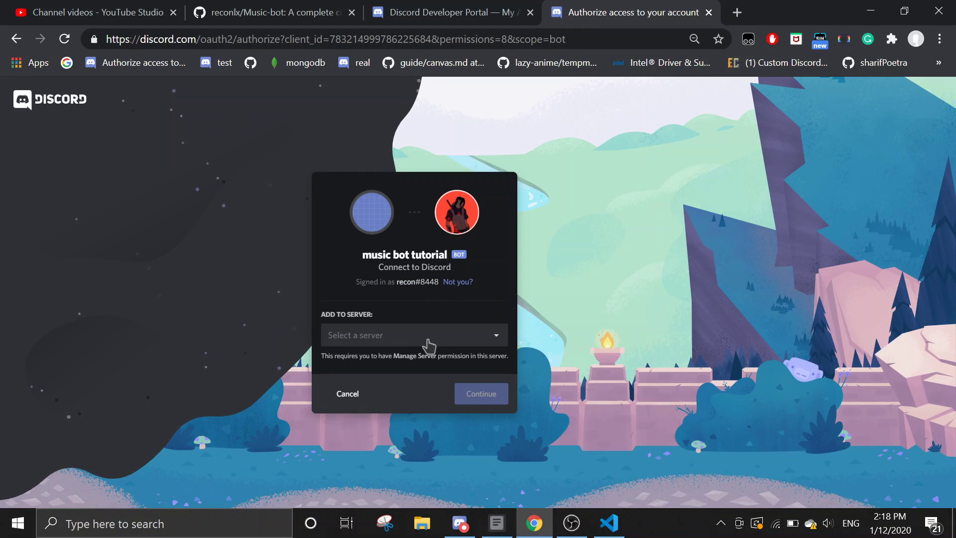
- Choose the Youtube Tutorials server and authorize the bot with Administrator permission
click(428, 344)
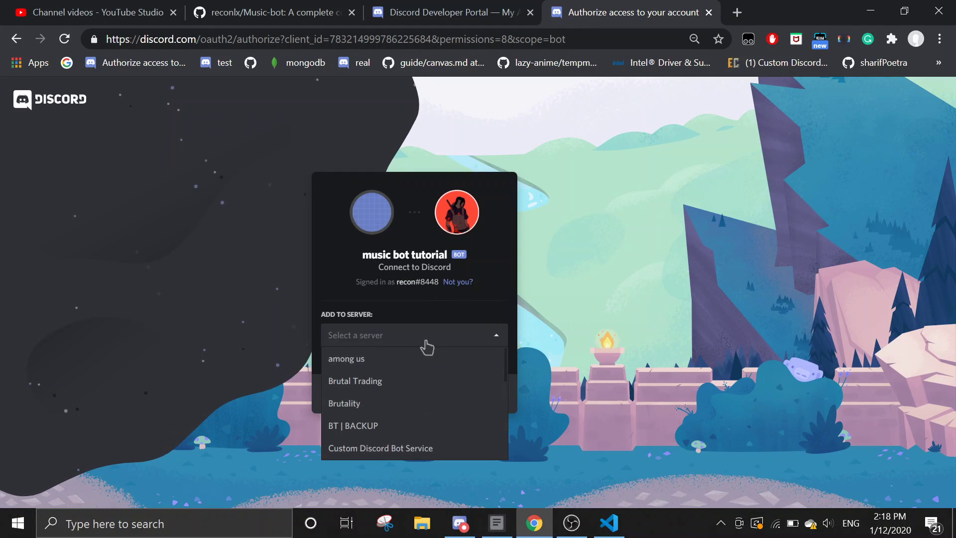
click(426, 344)
click(416, 344)
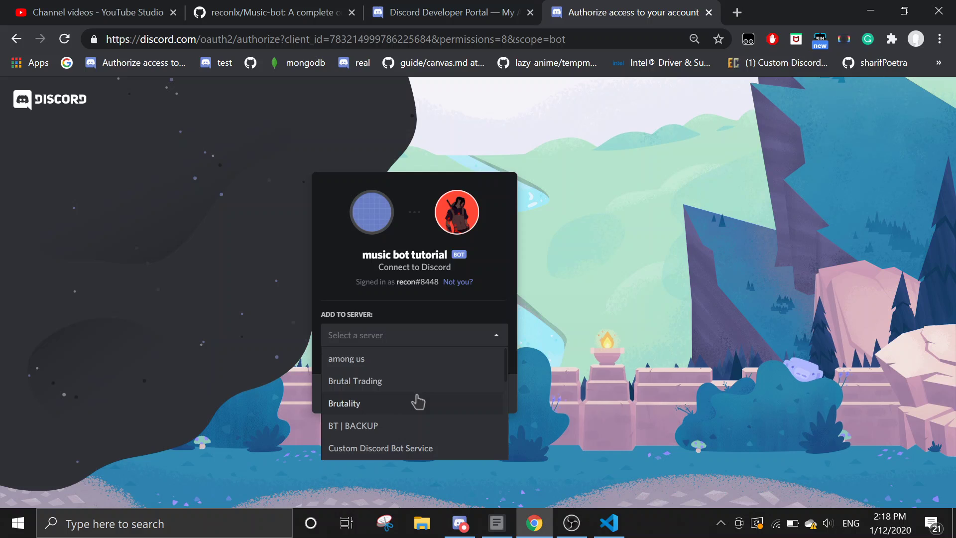
scroll(418, 399, down, 5)
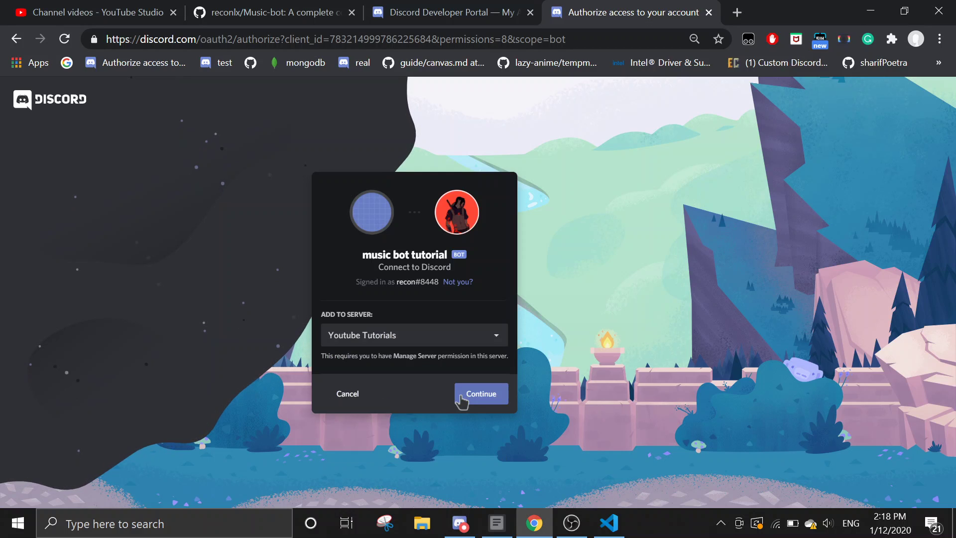
click(462, 395)
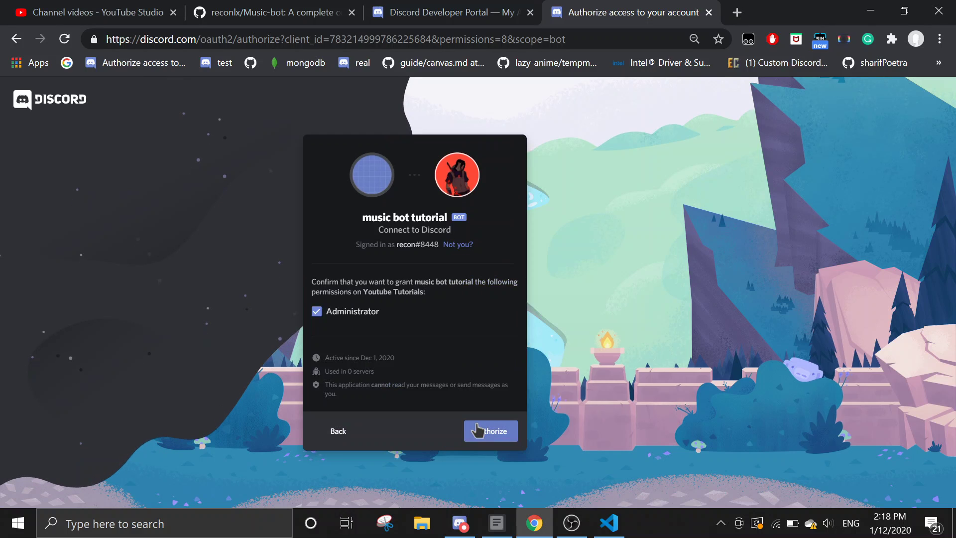
click(477, 431)
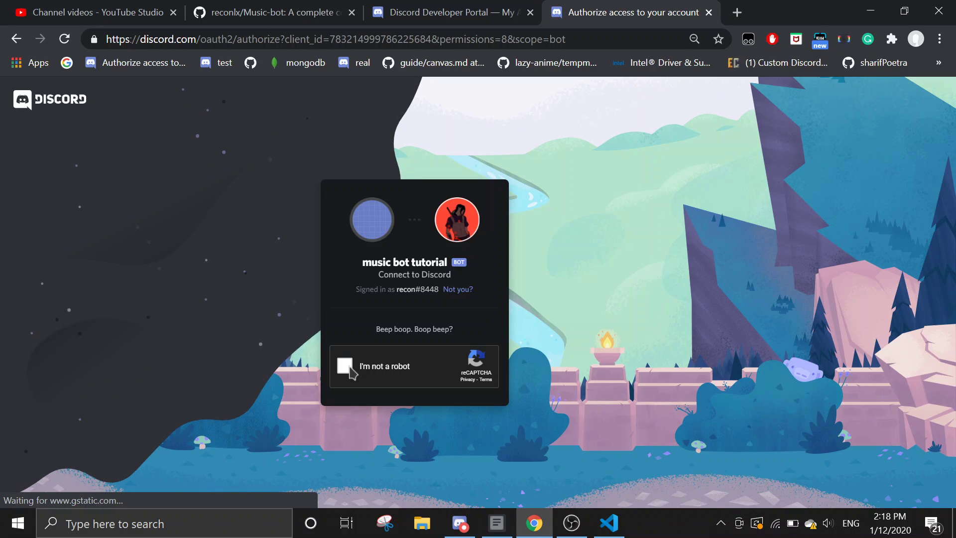
- Complete the reCAPTCHA audio challenge by entering the heard words
click(345, 367)
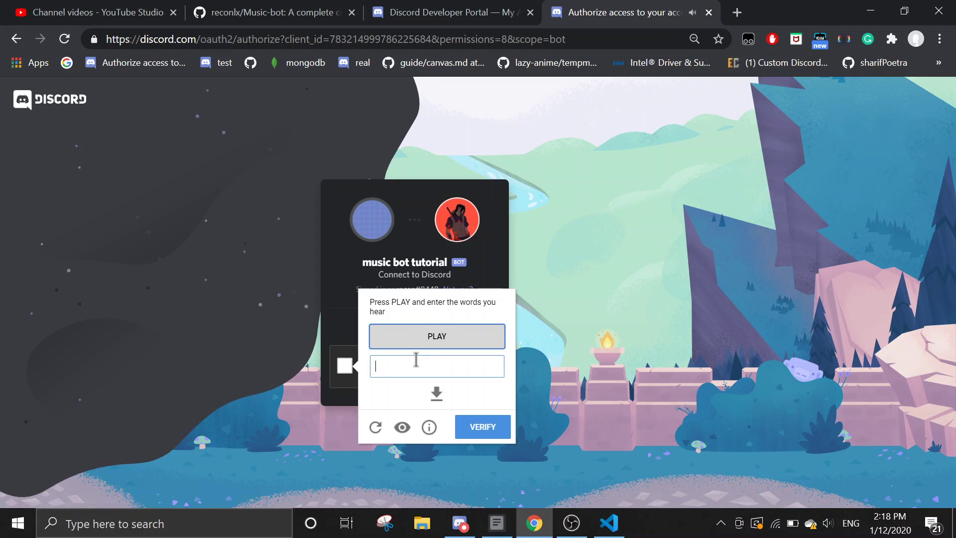
text(included)
key(Return)
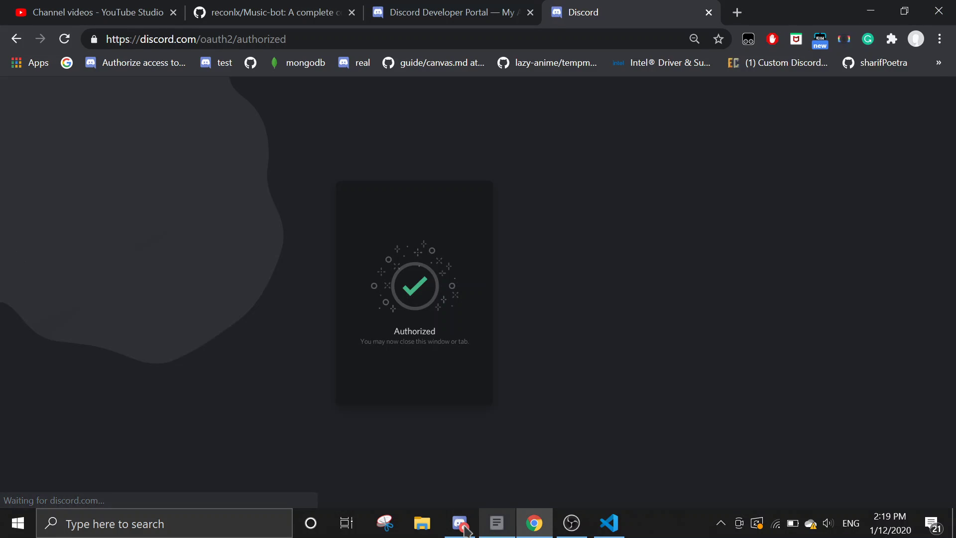
- Confirm the music bot tutorial bot now appears in the Discord server's member list
click(463, 521)
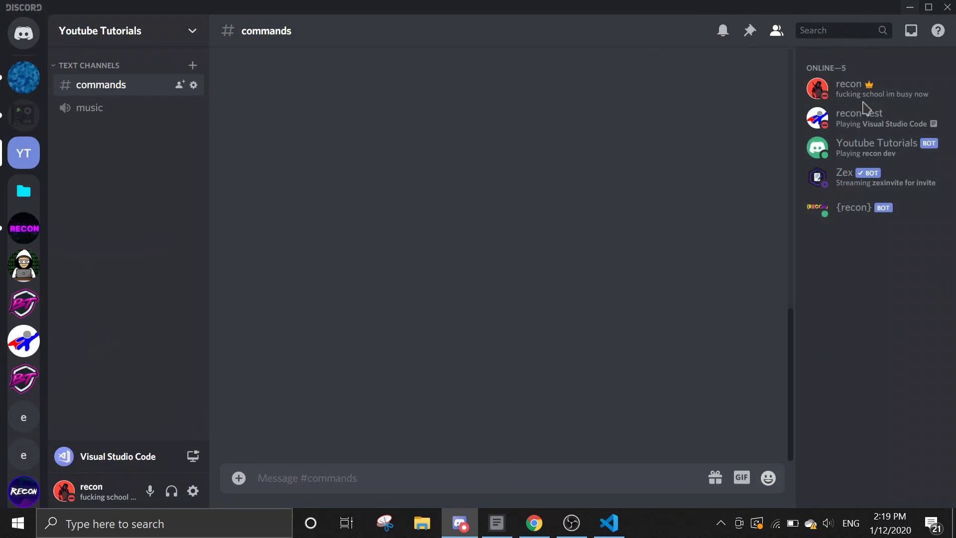
click(868, 264)
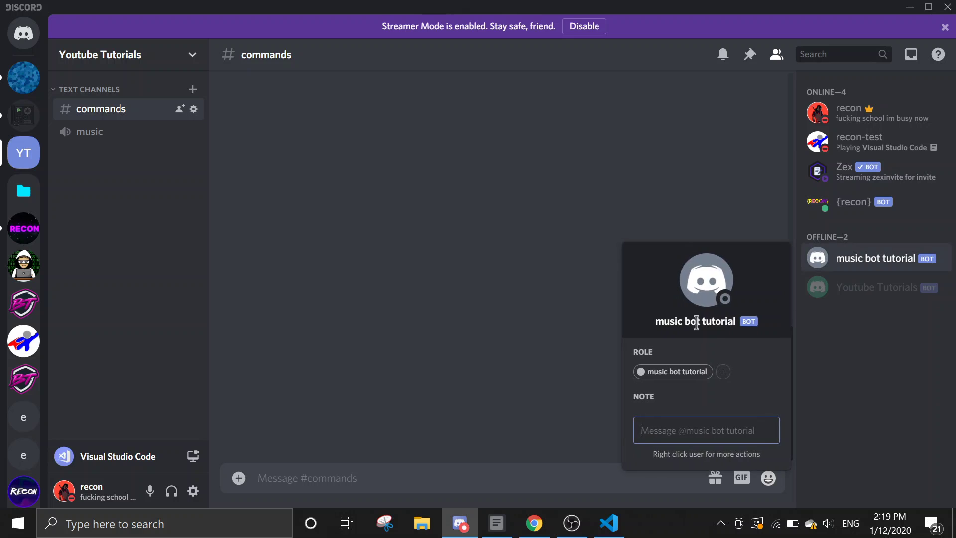
click(909, 7)
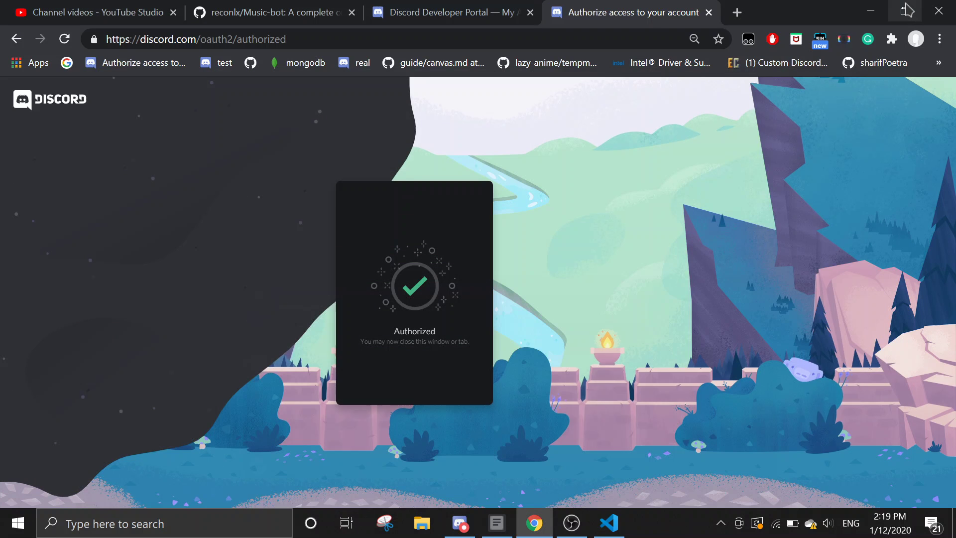
- Close the finished authorization tab, view the bot's settings page, and return to the code editor
click(709, 13)
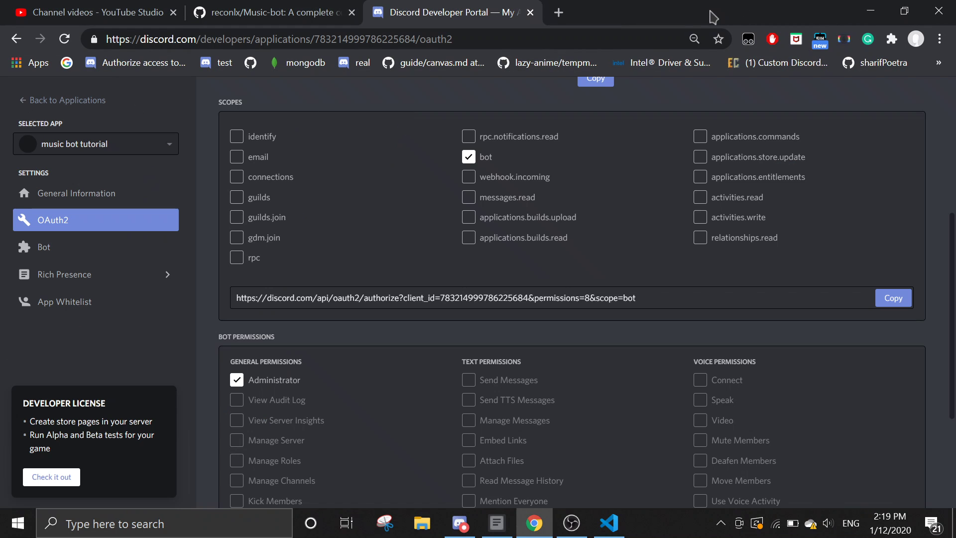
click(79, 248)
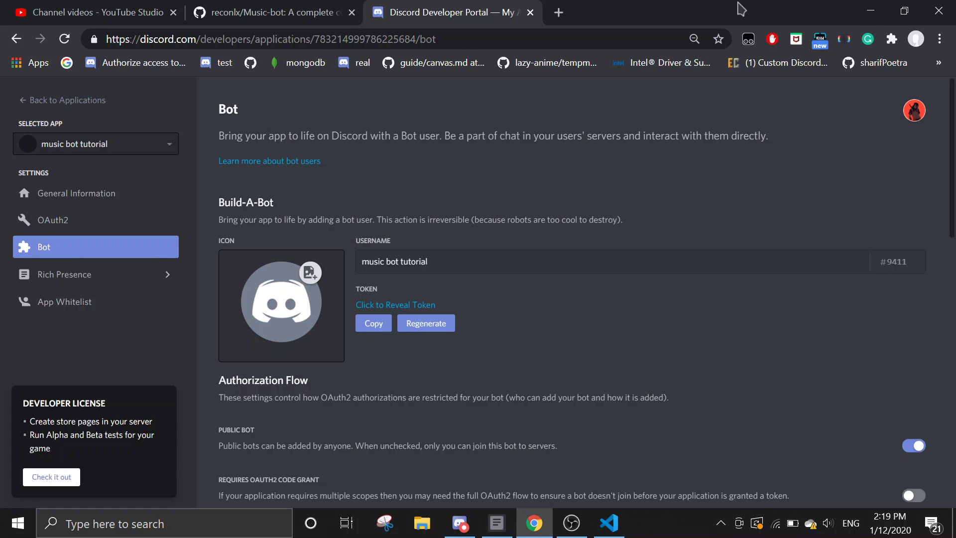
click(882, 4)
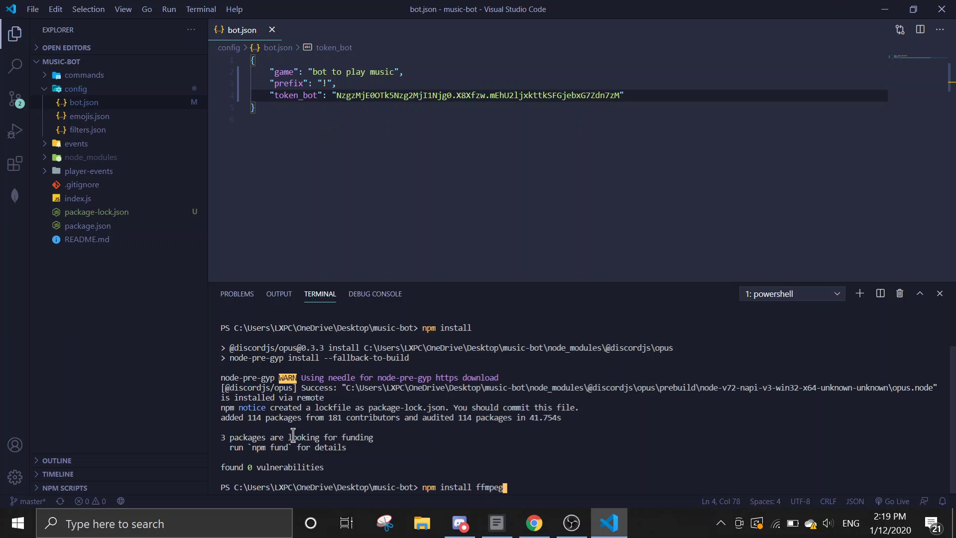
- Install ffmpeg-static with npm, and shrink the Discord window with its member list hidden
text(c)
key(Return)
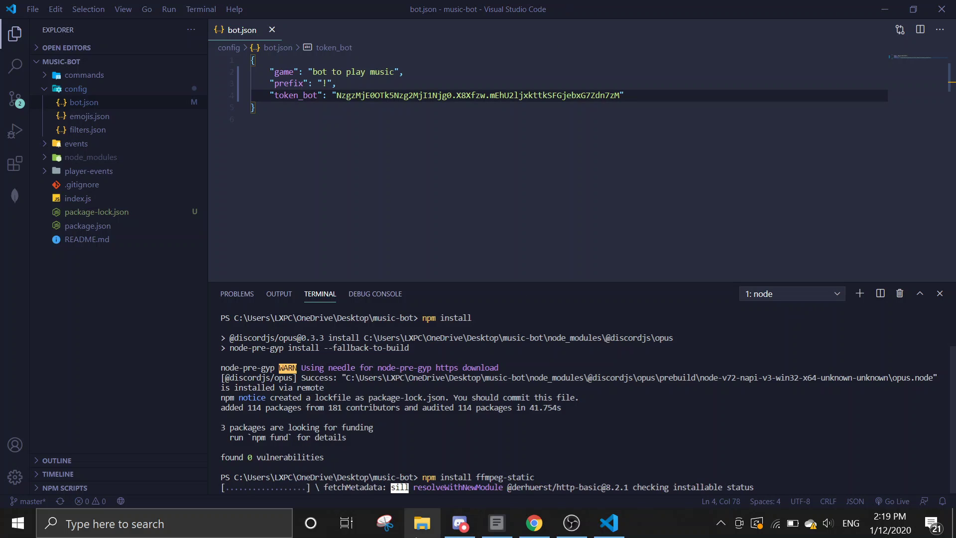
click(459, 523)
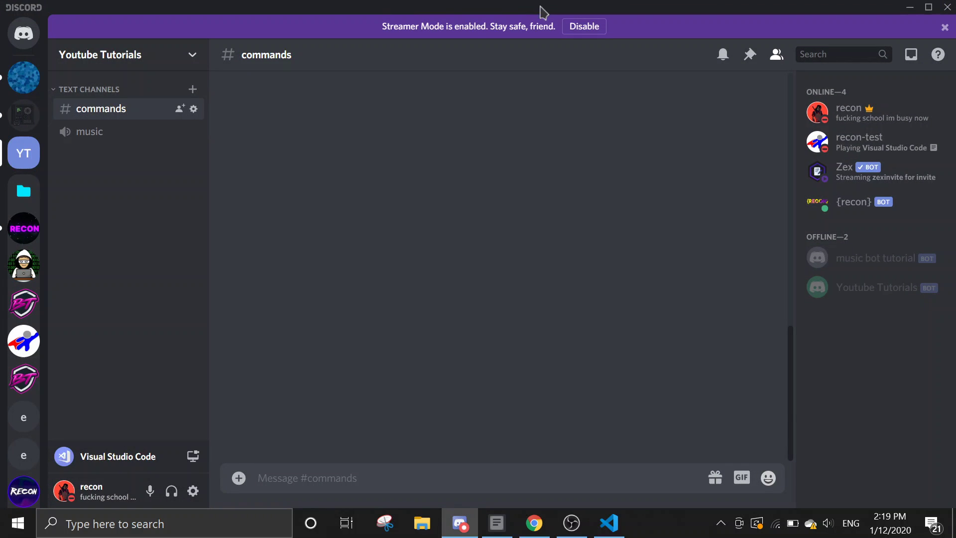
drag(533, 13, 464, 72)
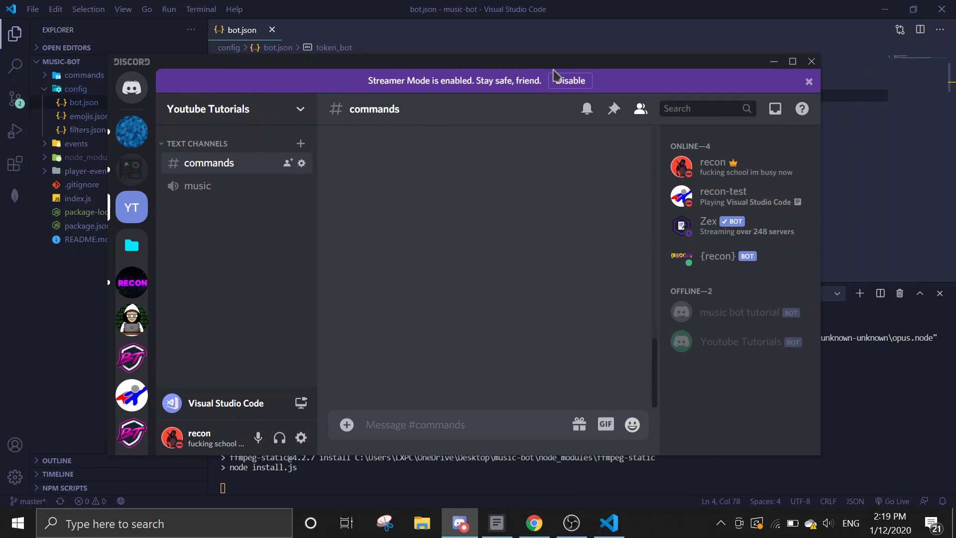
click(640, 108)
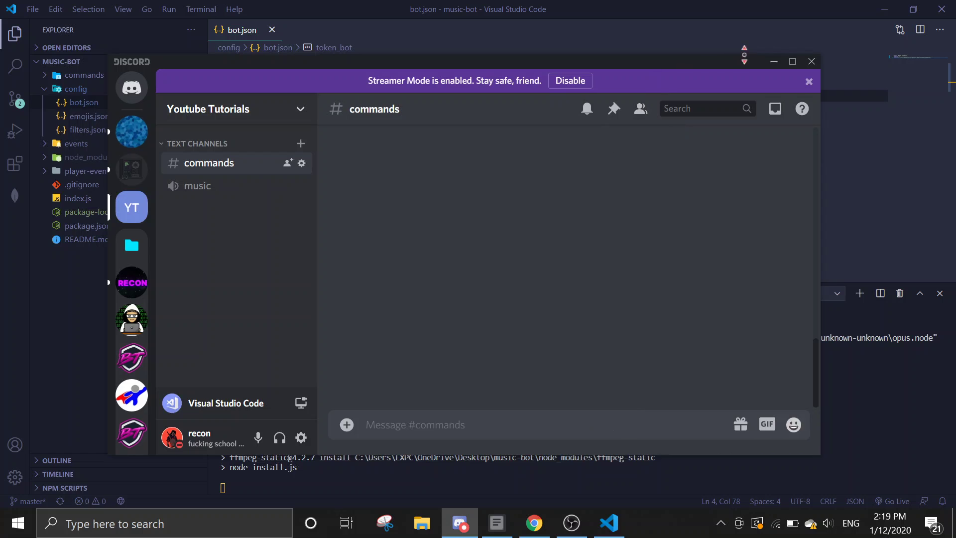
click(774, 62)
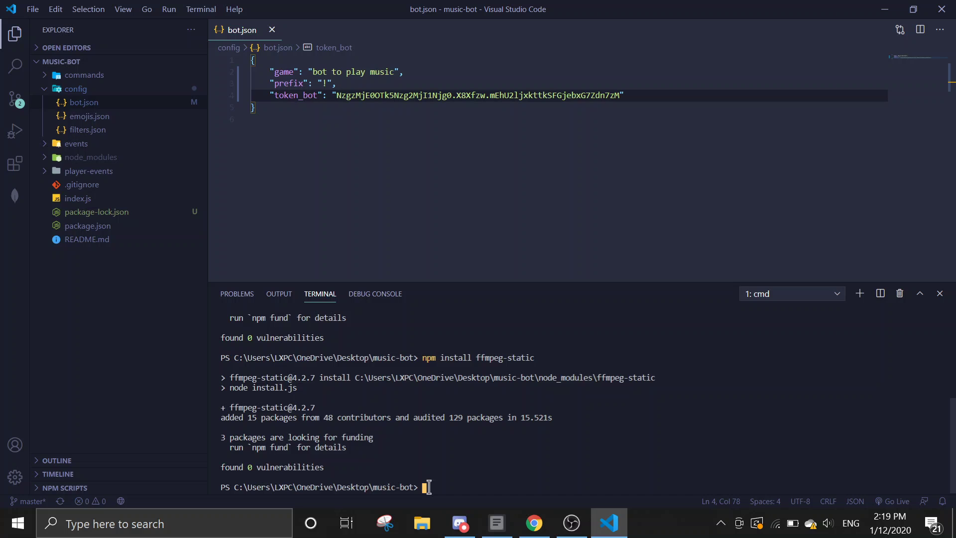
- Start the bot with node . until it reports ready on 1 server, then bring Discord back
text(node .)
key(Return)
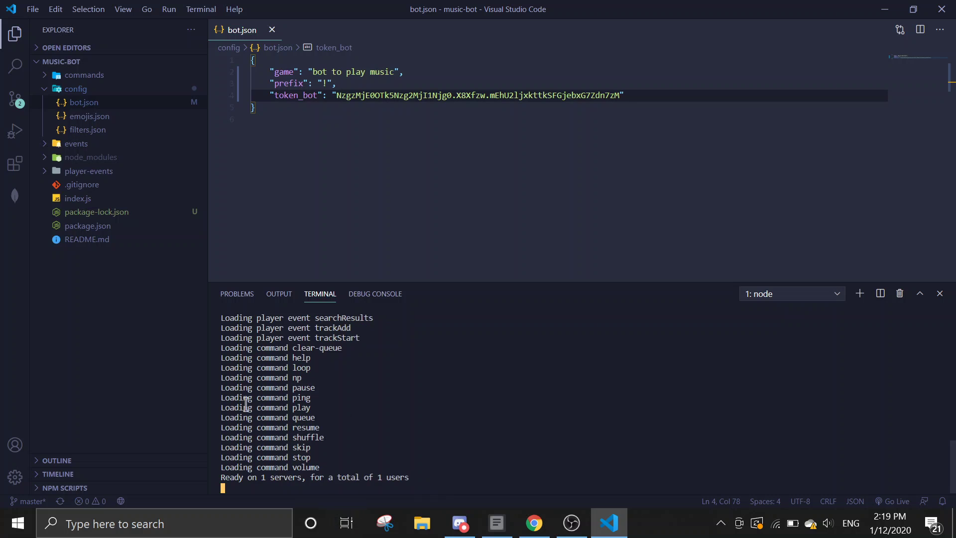
click(458, 523)
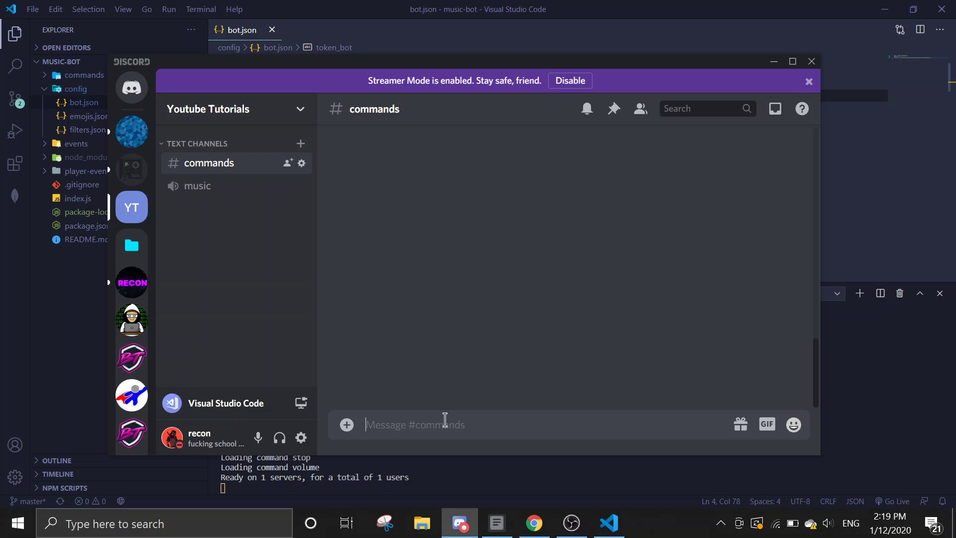
- Send !help in #commands so the bot posts its Help panel of Bot and Music commands
text(!help)
key(Return)
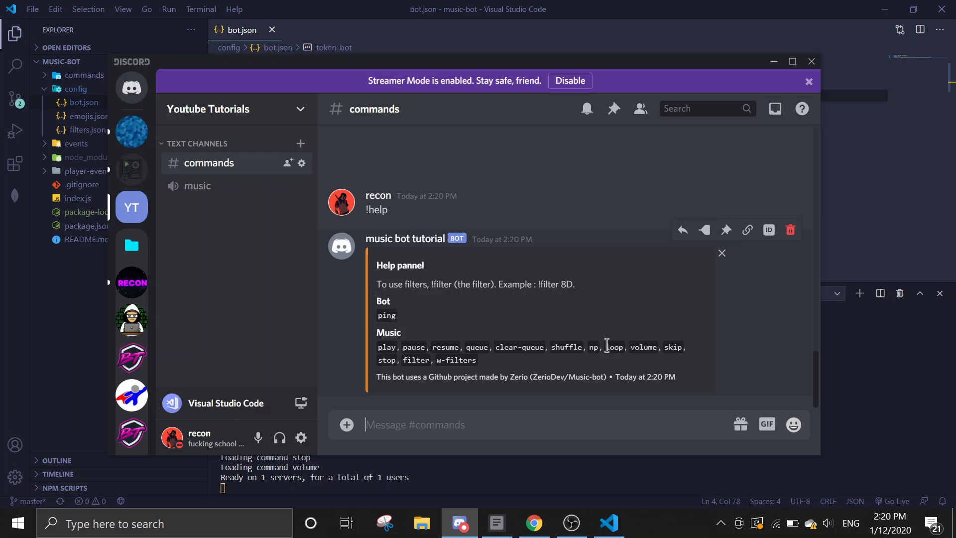
text(!)
key(BackSpace)
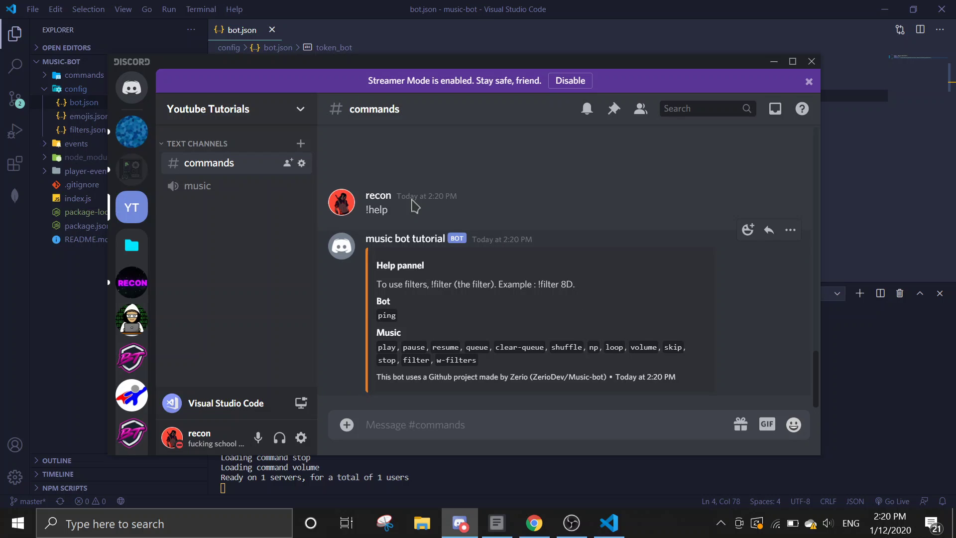
- Join the music voice channel and play the first '!play corvette' result, Popp Hunna's Adderall
click(232, 199)
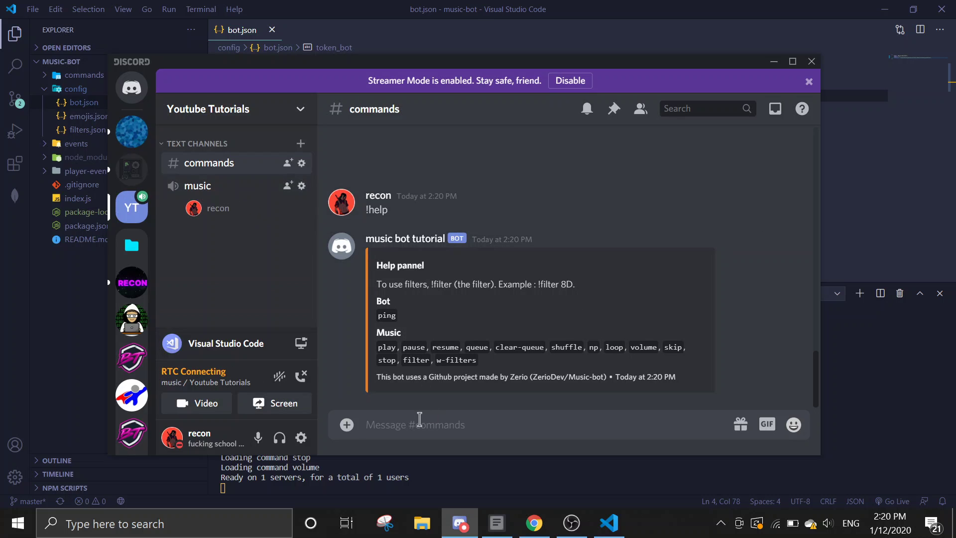
text(!play corve)
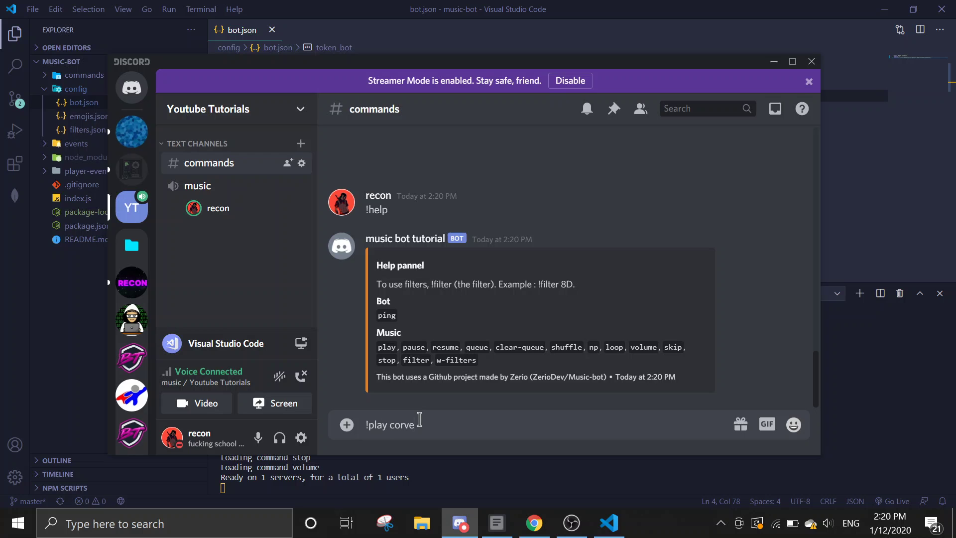
text(tte)
key(Return)
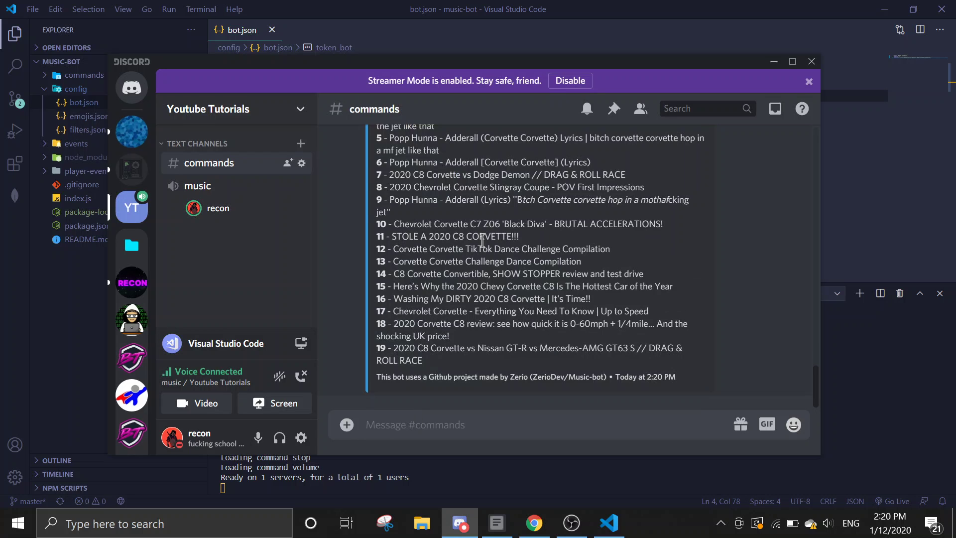
scroll(482, 241, up, 3)
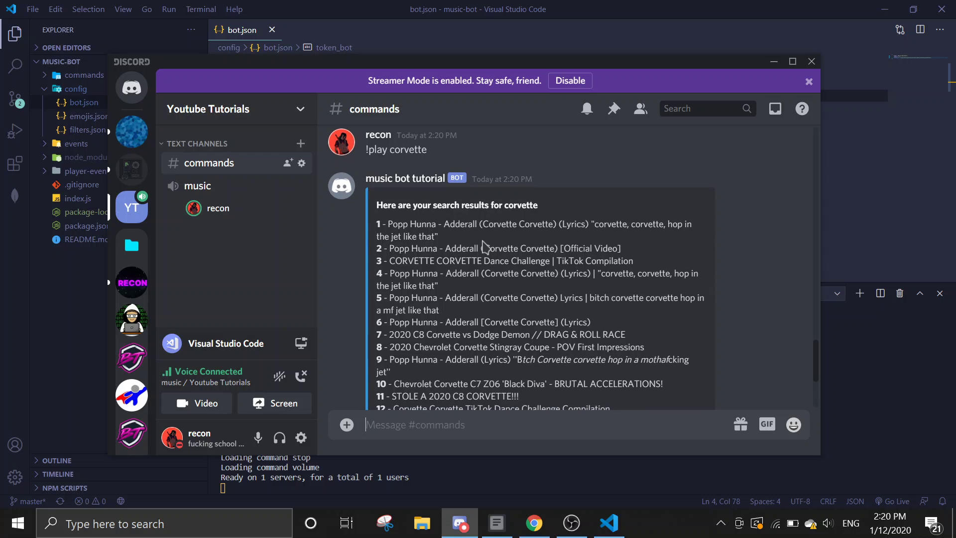
text(1)
key(Return)
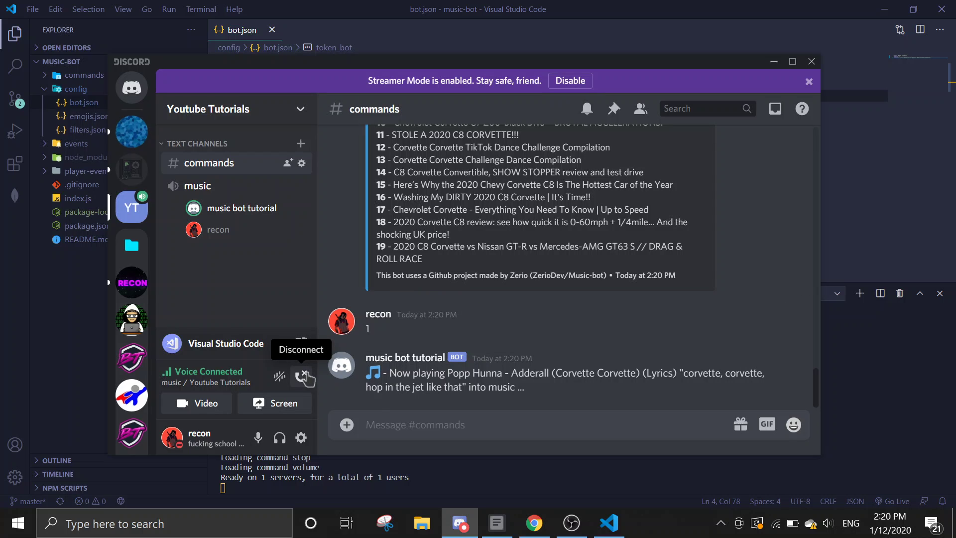
- Stop the music with !stop and move the Discord window to the top of the screen
text(!sto)
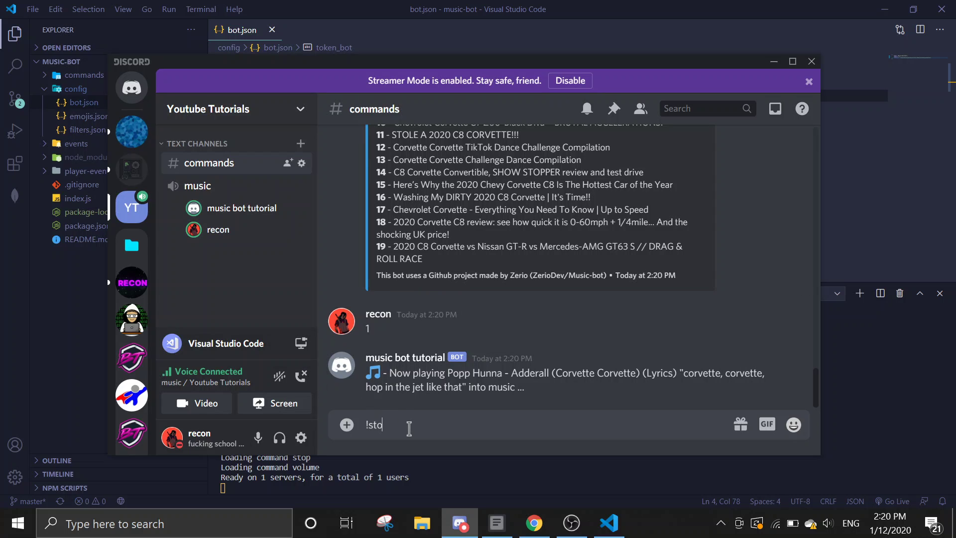
text(p)
key(Return)
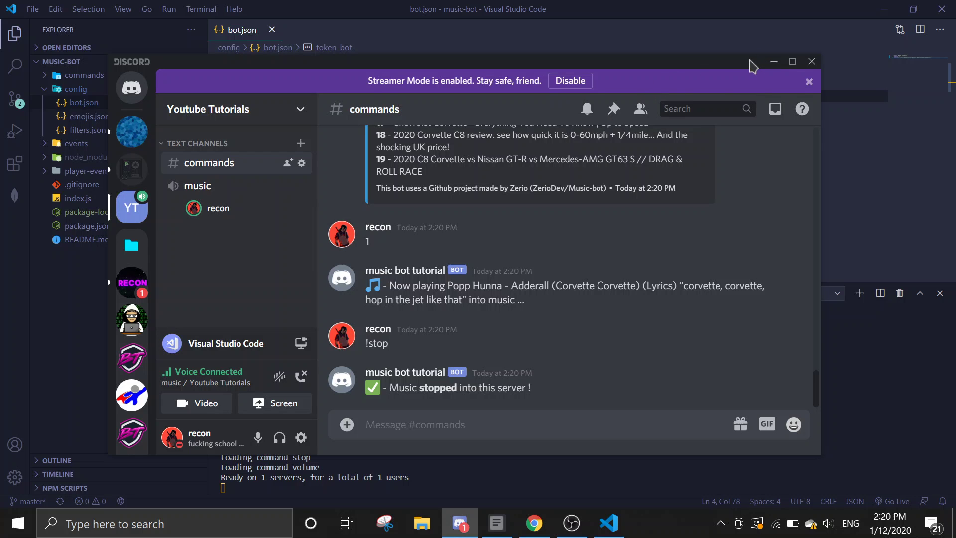
drag(750, 64, 712, 3)
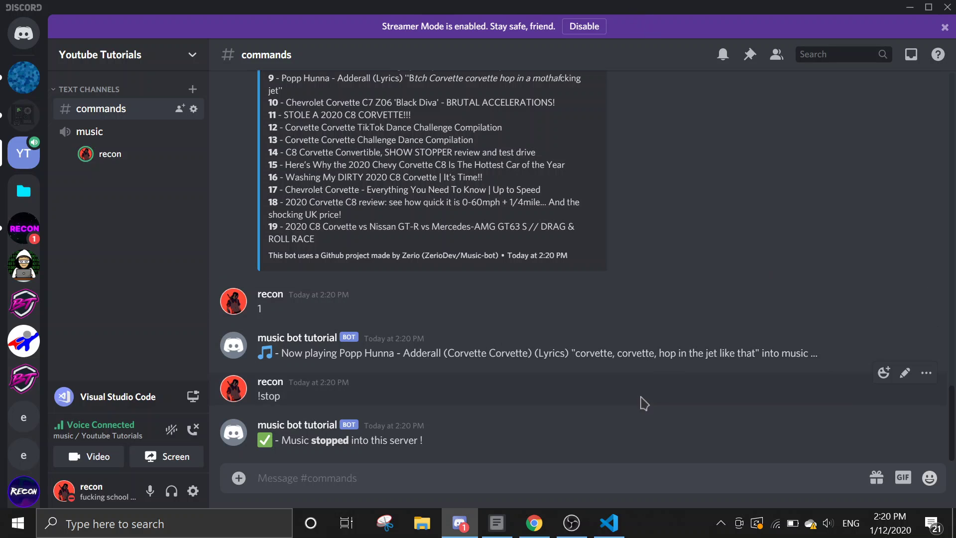
- Switch Discord to the other server's help-channel and bring up the OBS Studio window
click(609, 534)
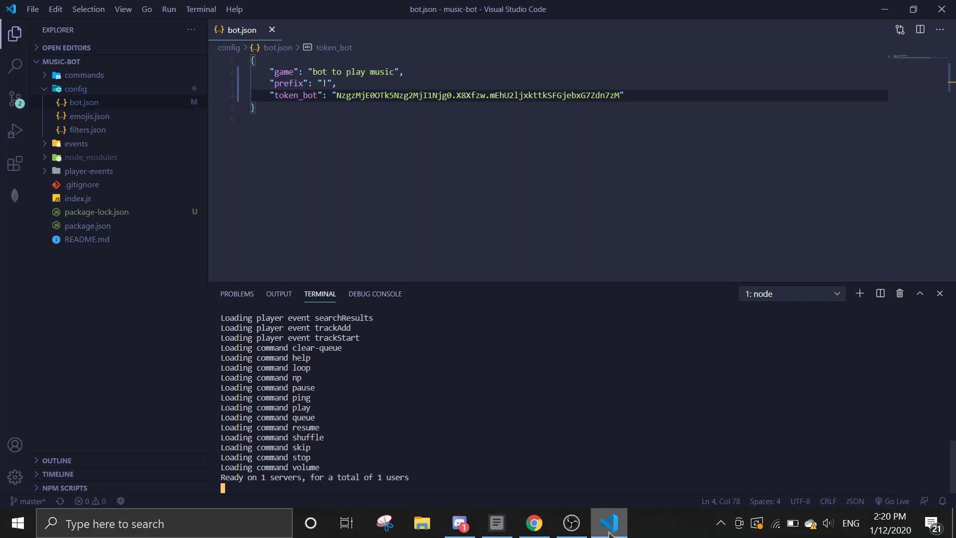
click(610, 534)
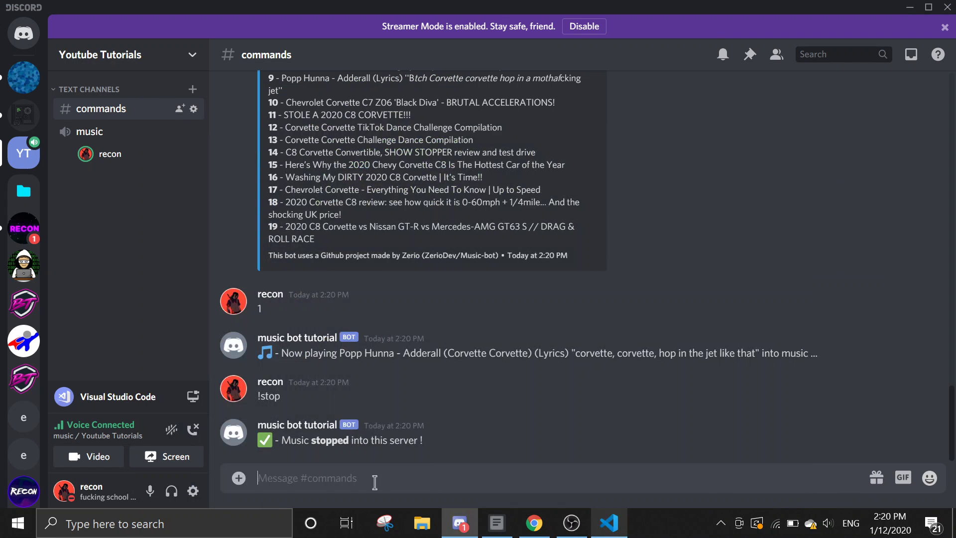
click(29, 228)
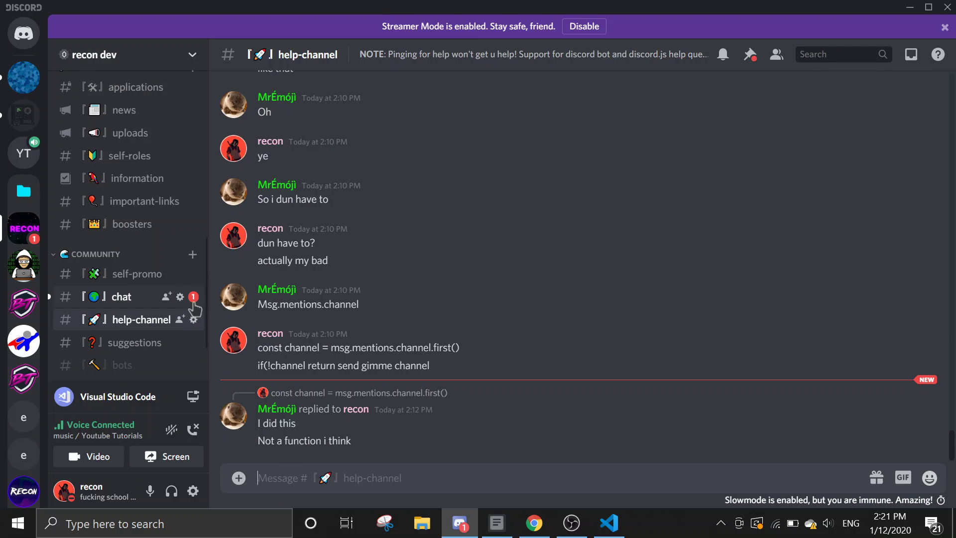
scroll(149, 167, up, 6)
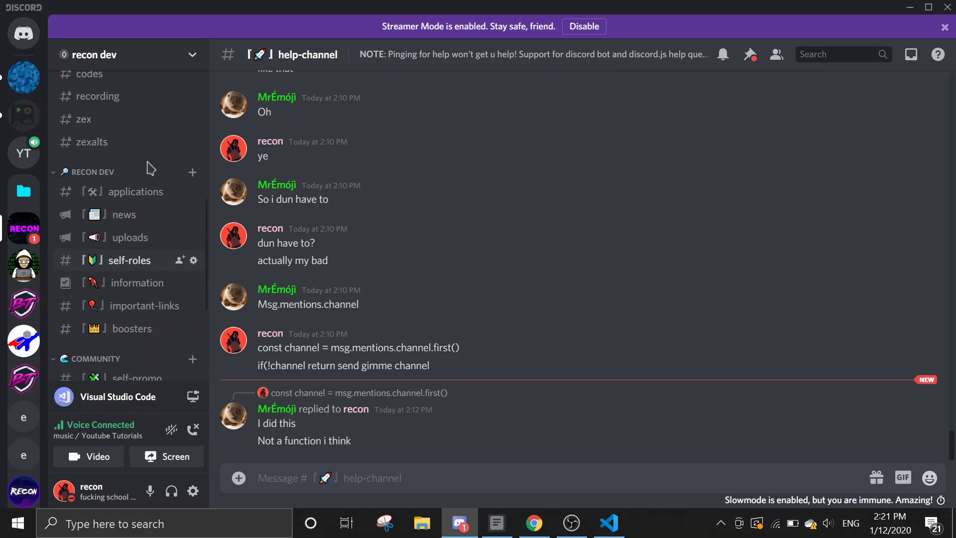
scroll(149, 168, down, 4)
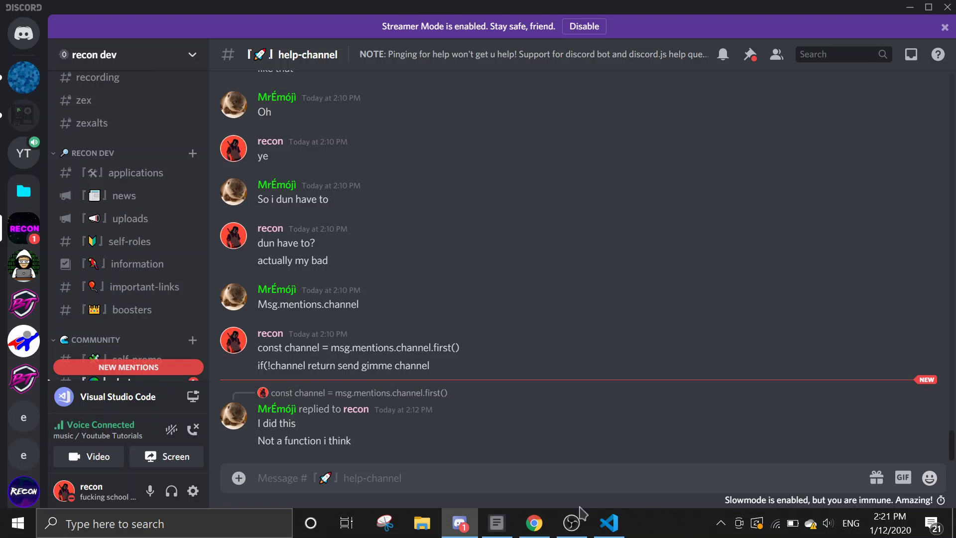
click(572, 522)
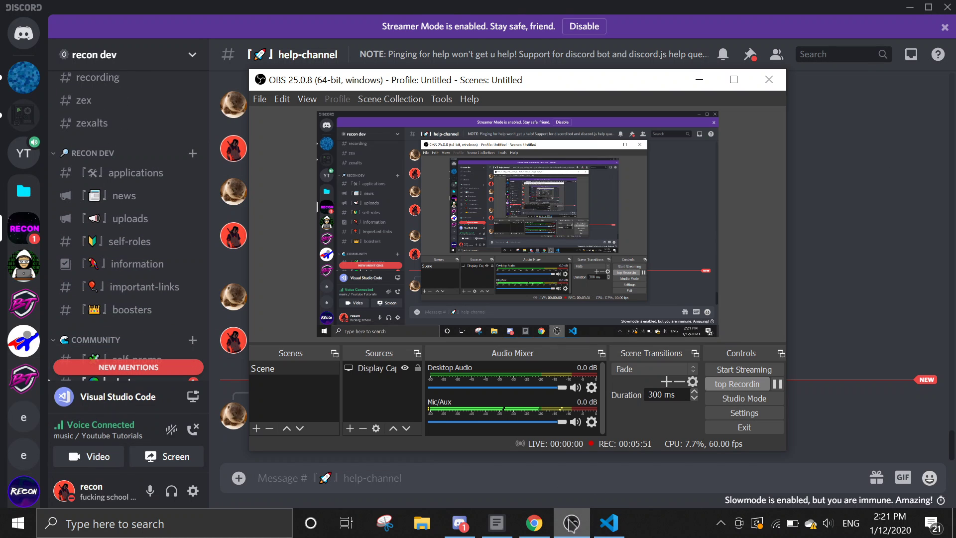